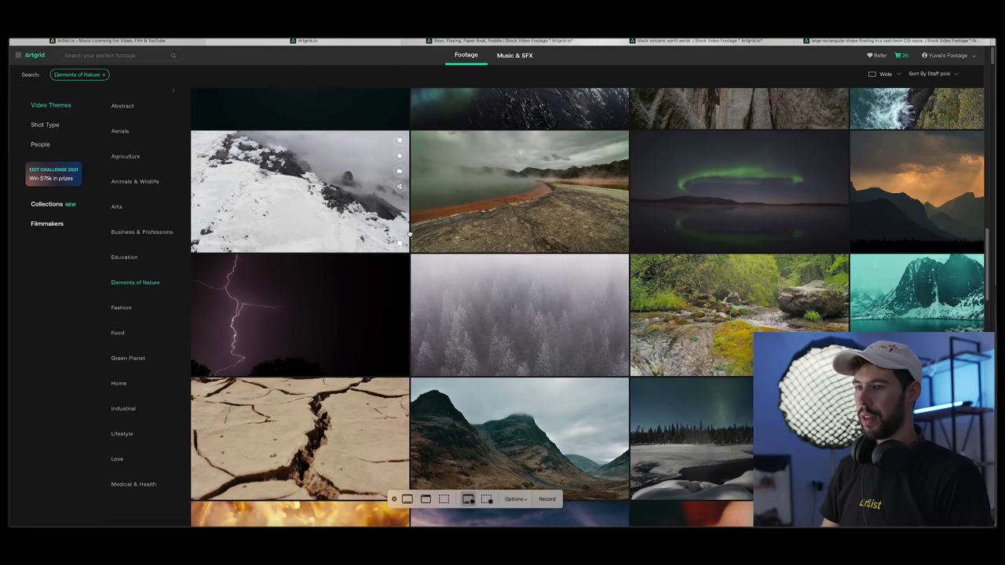
Display the shot type filters for the Elements of Nature footage and look through them.
click(48, 125)
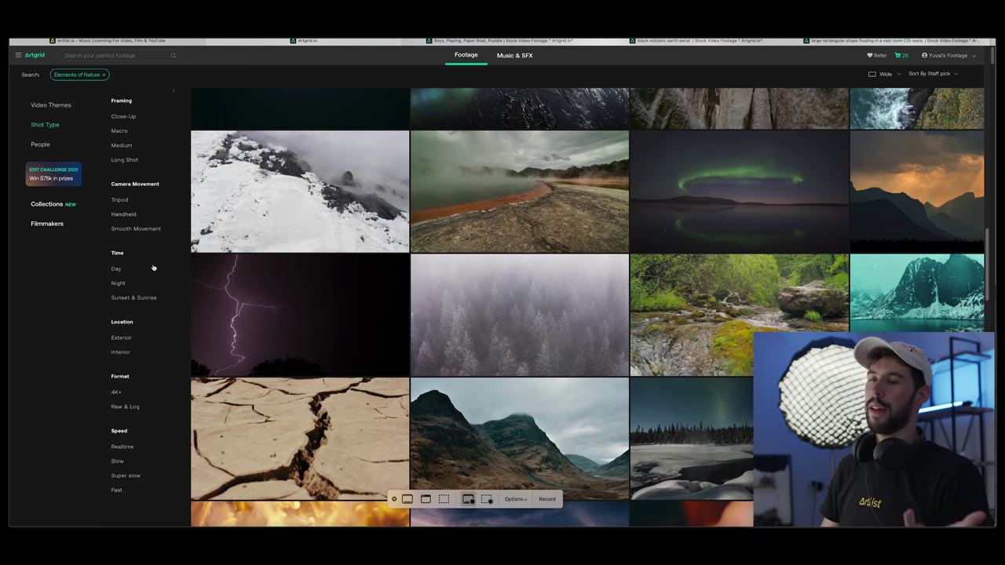
scroll(152, 264, down, 3)
scroll(126, 337, up, 5)
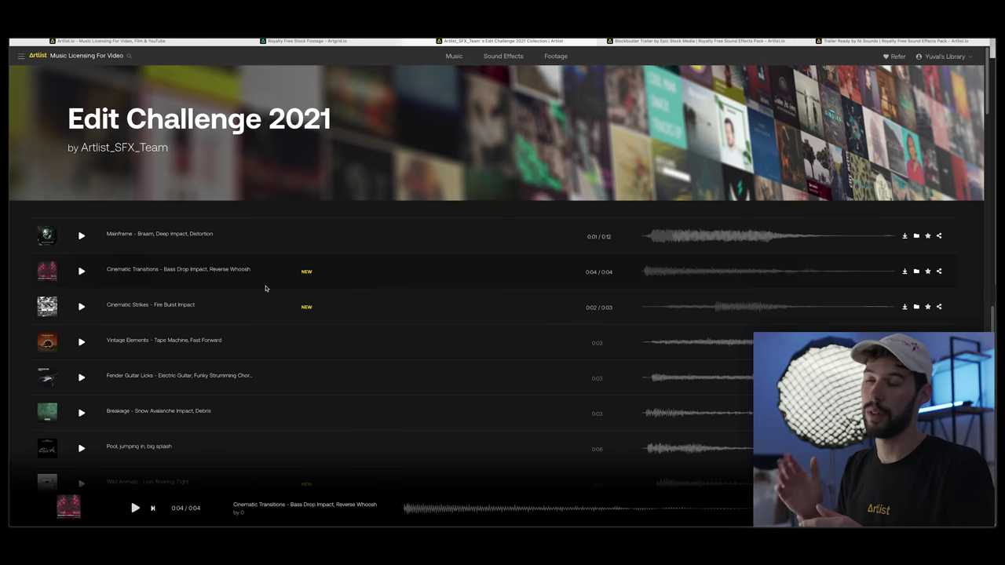
Preview the "Mainframe - Braam, Deep Impact, Distortion" sound effect in the Edit Challenge 2021 collection and download it.
click(81, 236)
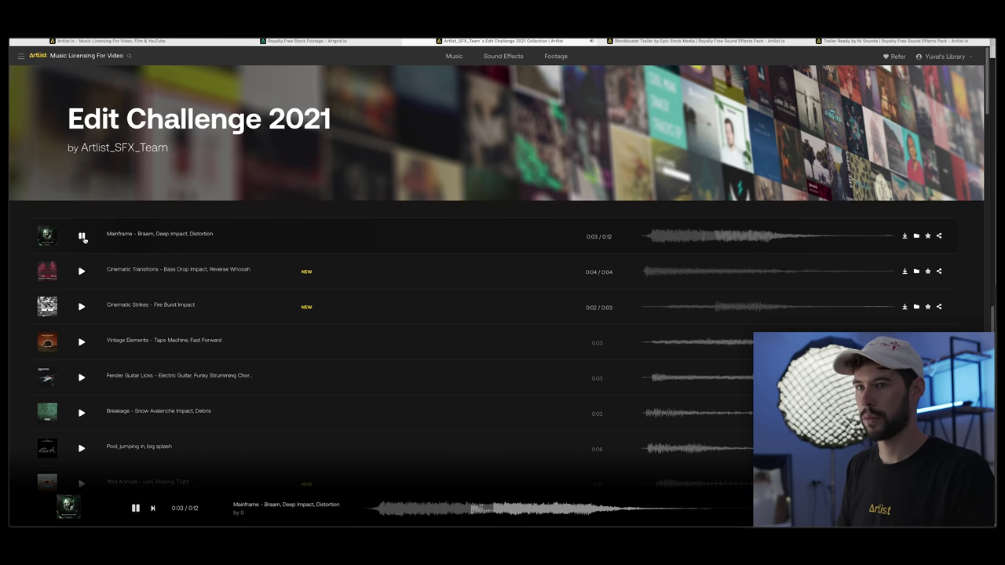
click(82, 235)
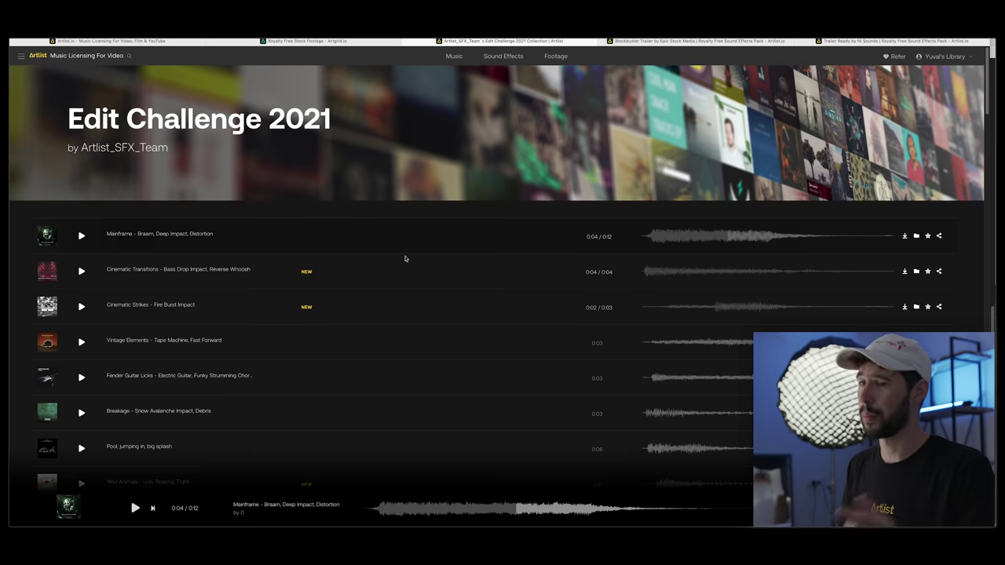
click(904, 236)
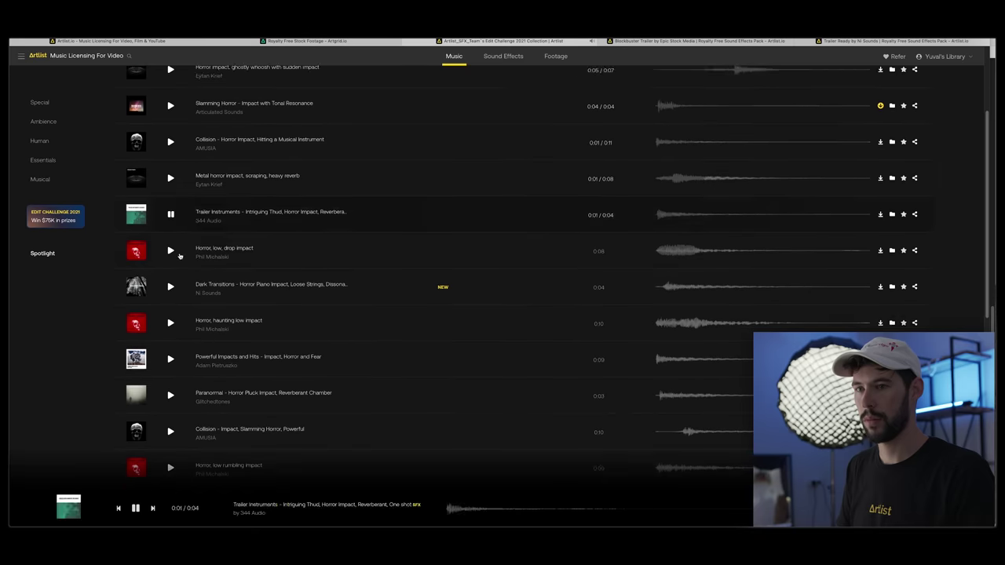
Preview "Horror, low, drop impact" and look through the rest of the horror impact sound effects.
click(170, 248)
key(Down)
key(Down)
key(Down)
key(Down)
key(Down)
key(Down)
key(Down)
key(Down)
key(Down)
key(Down)
key(Down)
key(Down)
key(Down)
key(Down)
key(Down)
key(Down)
key(Down)
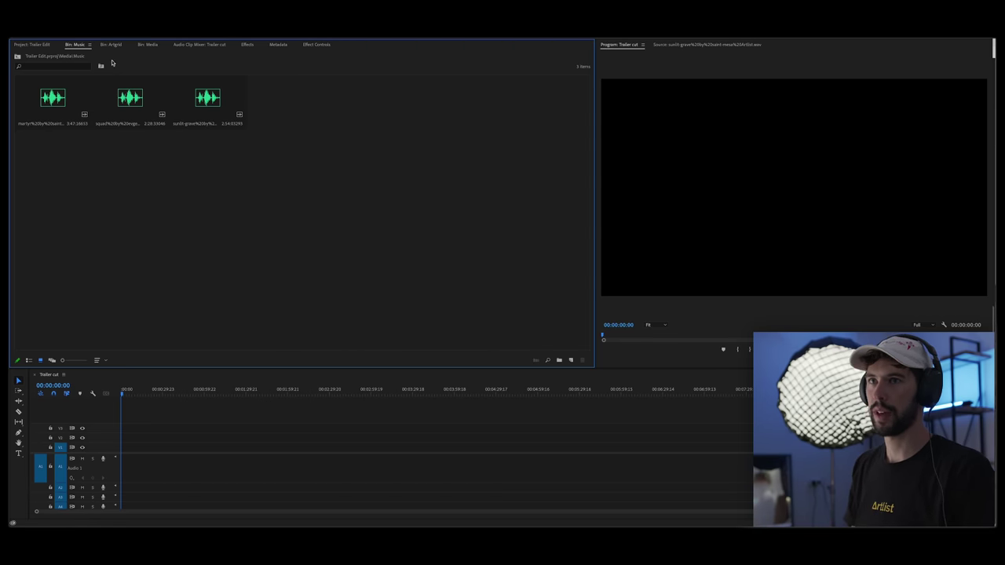
Look over the footage in the Artgrid bin in Premiere Pro and return to the Music bin.
click(114, 45)
scroll(382, 195, down, 1)
scroll(382, 195, up, 2)
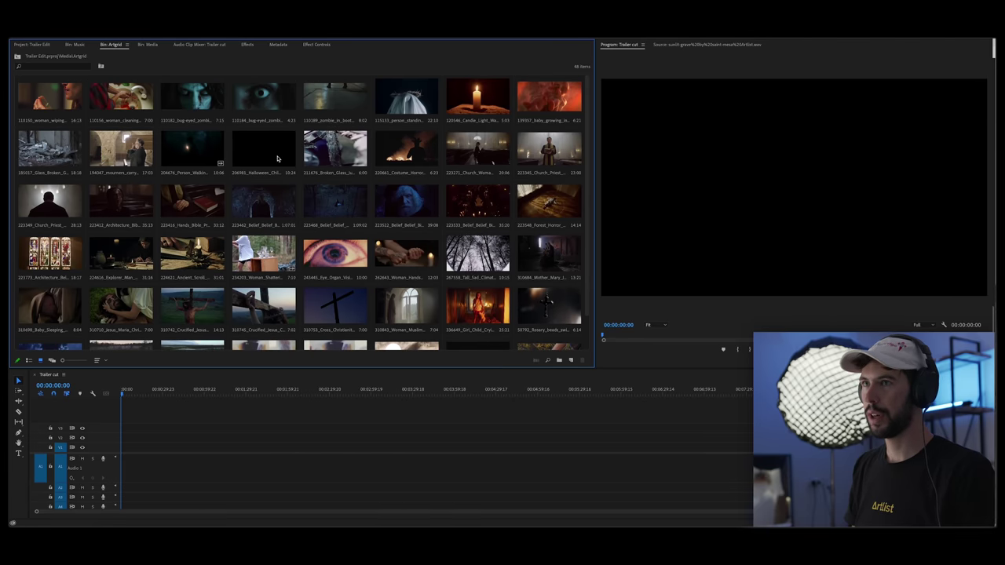
click(76, 45)
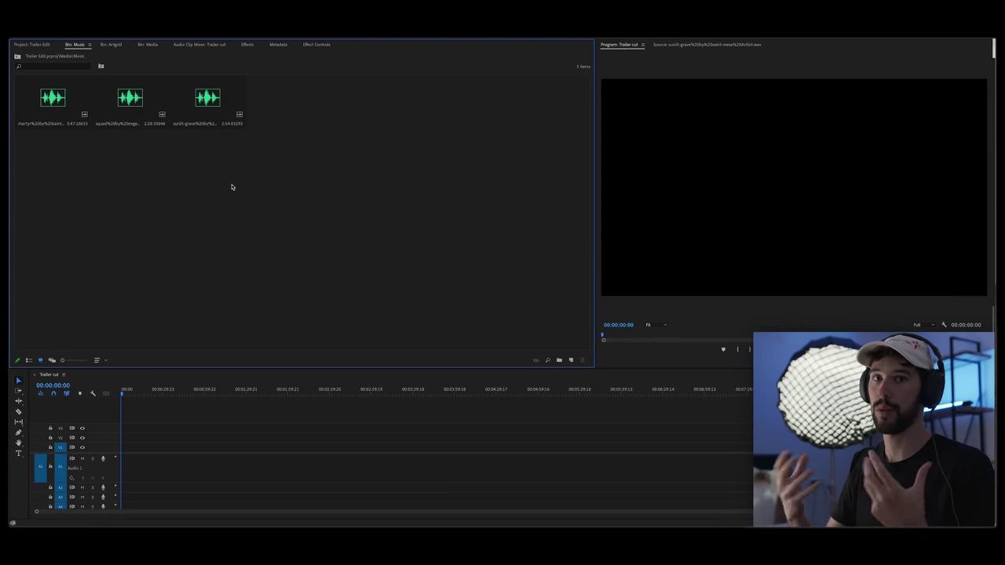
Open the sunlit-grave music track in the source monitor and listen to a passage near its beginning.
double_click(209, 122)
click(641, 240)
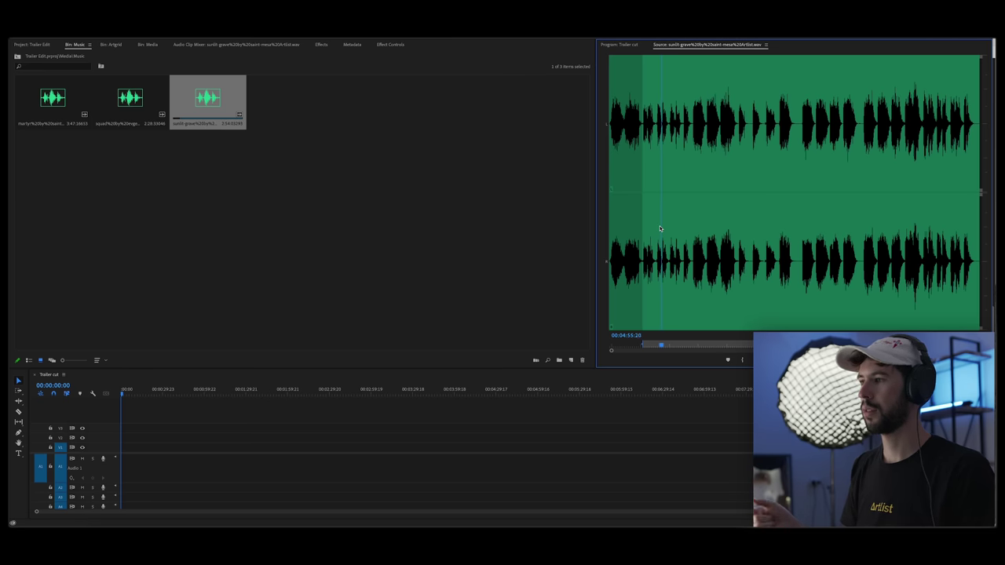
key(space)
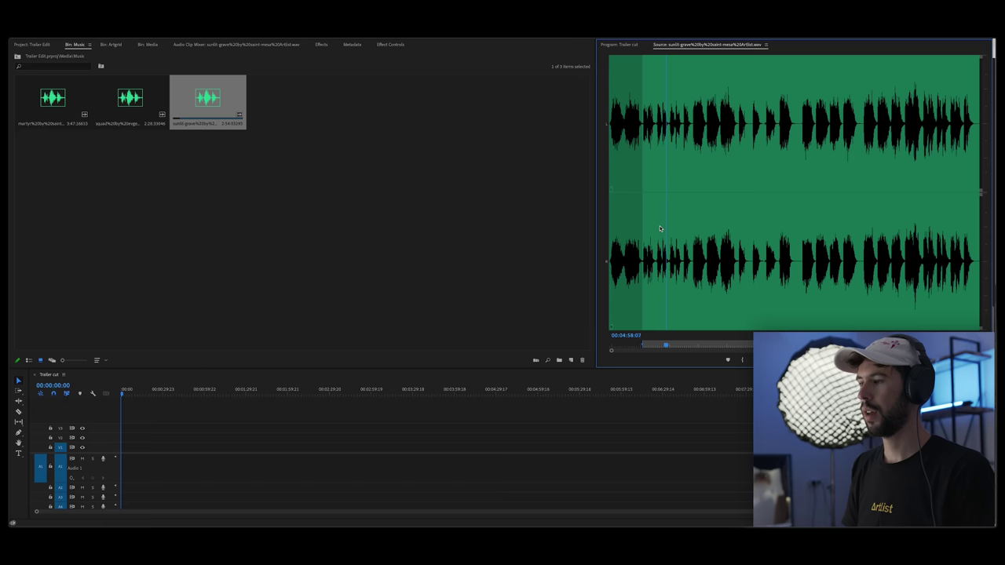
Open the martyr music track in the source monitor and listen to it at several successive points.
double_click(120, 112)
key(Left)
key(shift+o)
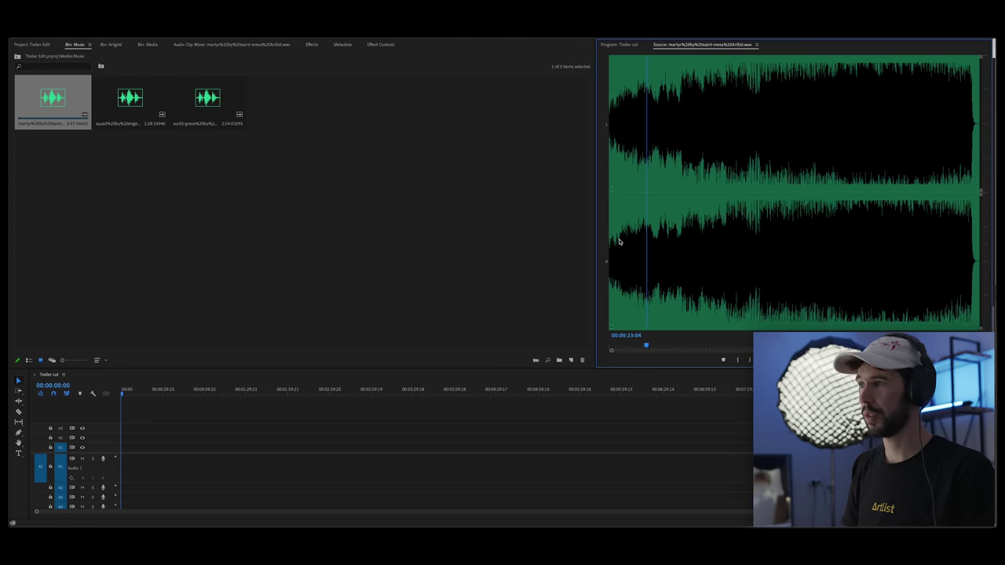
click(621, 236)
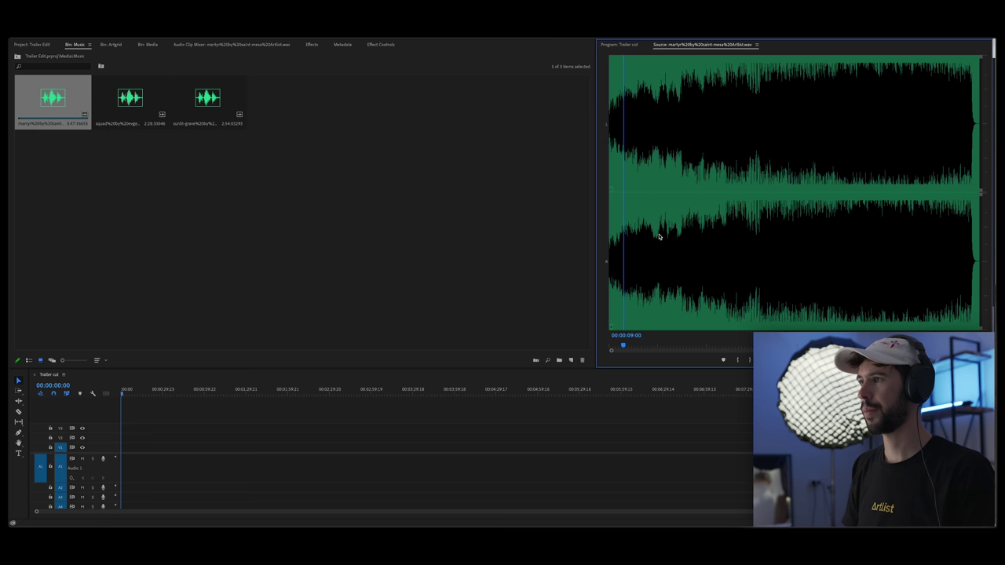
click(644, 233)
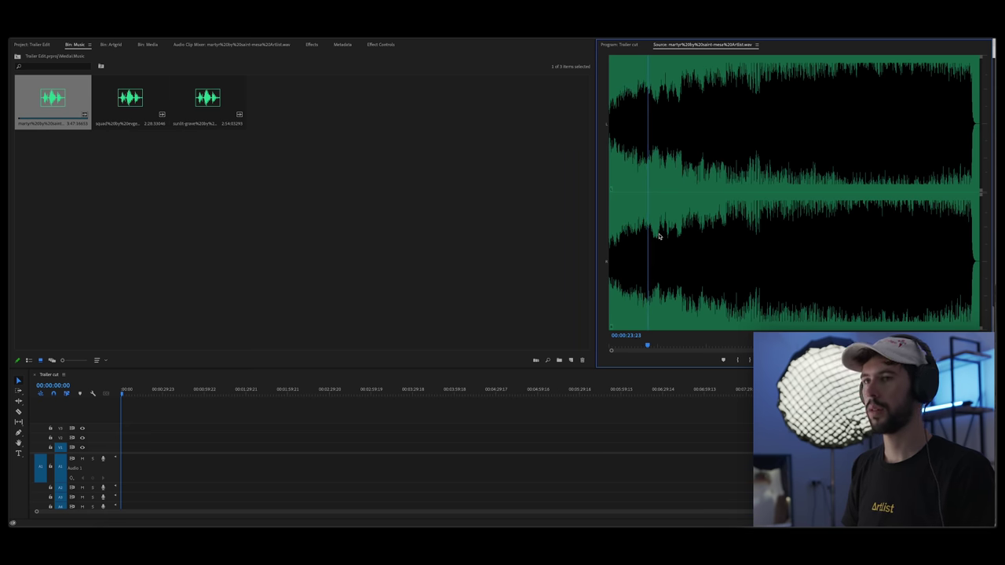
click(698, 197)
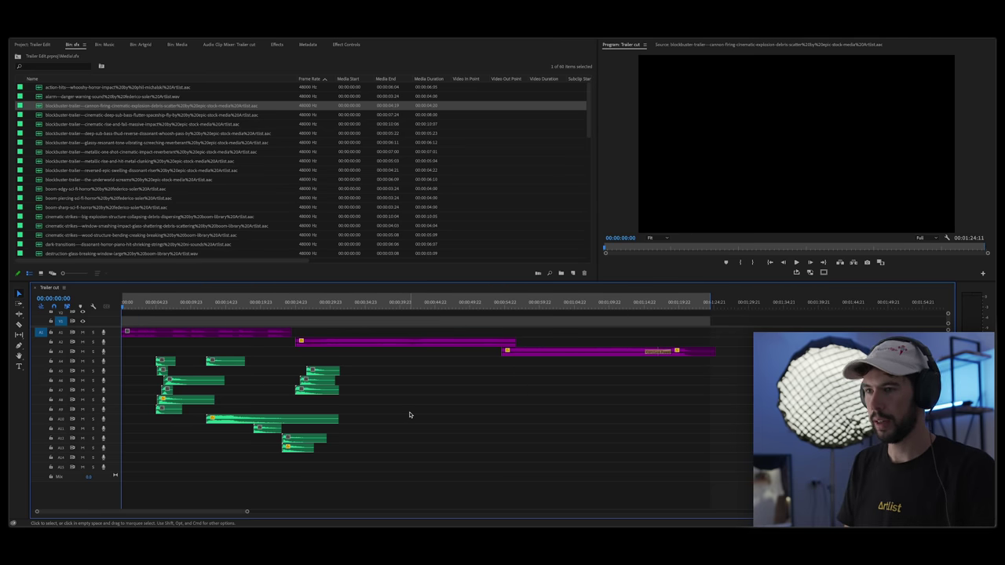
Play the Trailer cut sequence from the start to review the arranged music and sound effects.
key(space)
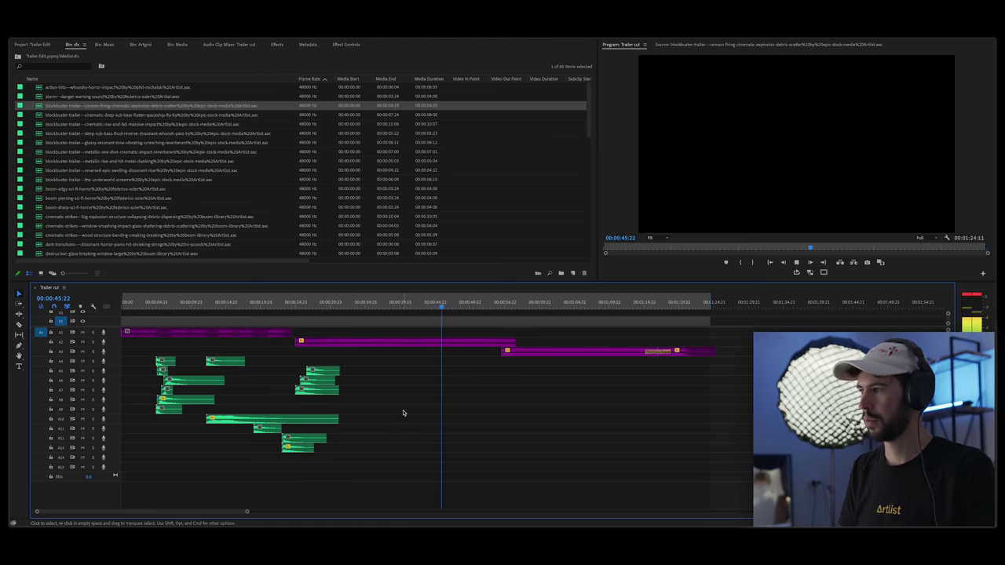
key(space)
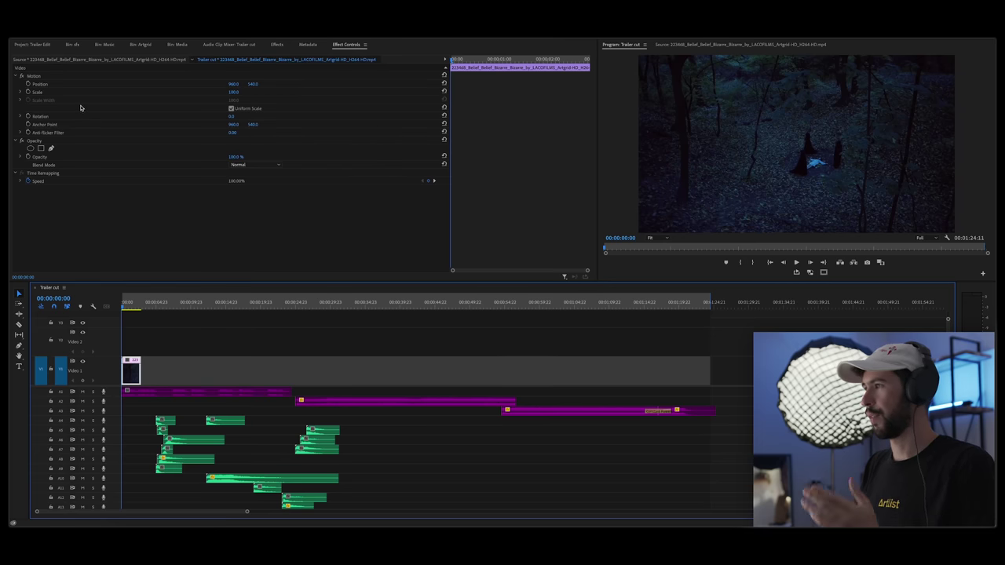
Turn on Scale and Position keyframing at the start of the opening forest clip.
click(28, 92)
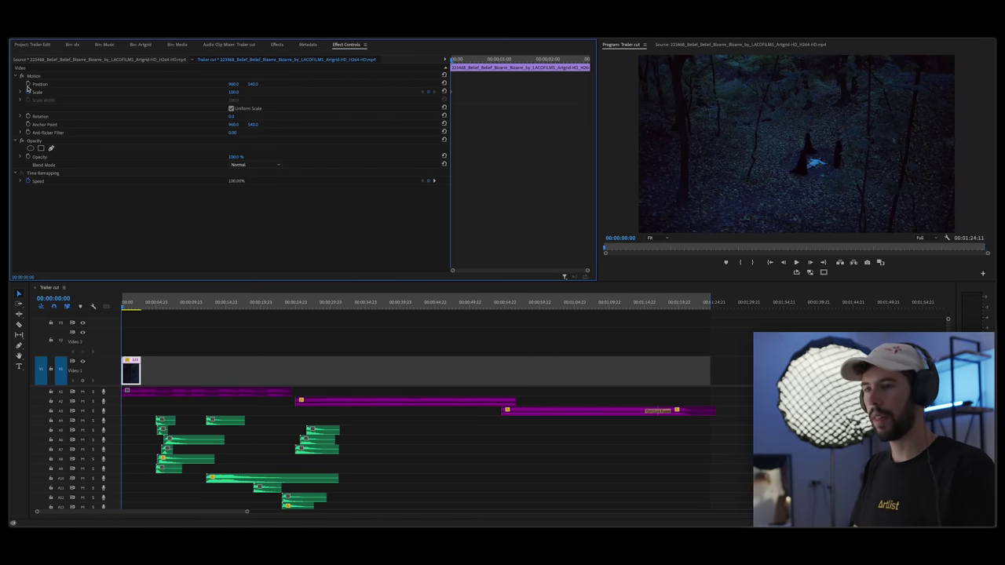
click(28, 83)
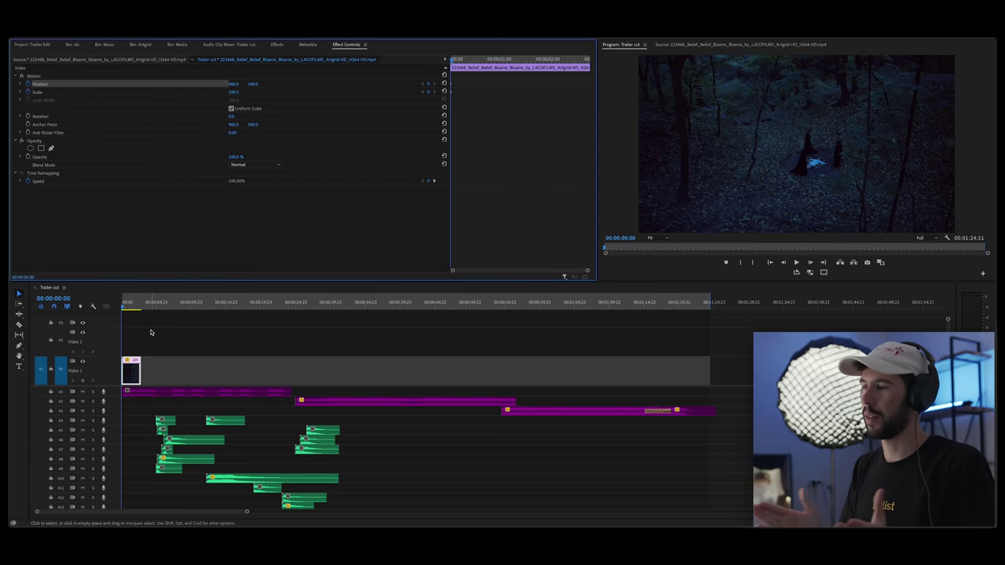
click(37, 93)
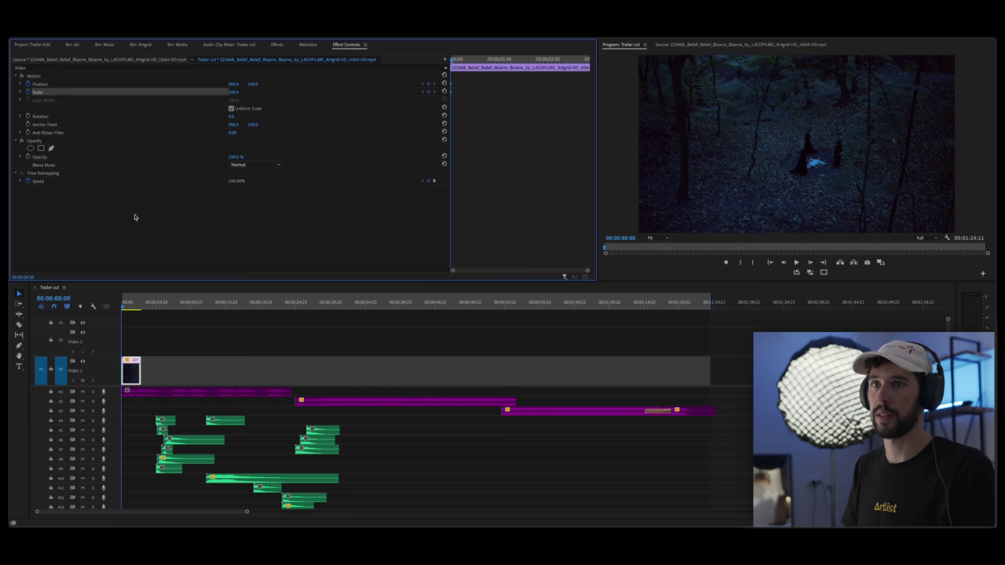
click(124, 305)
drag(124, 305, 121, 305)
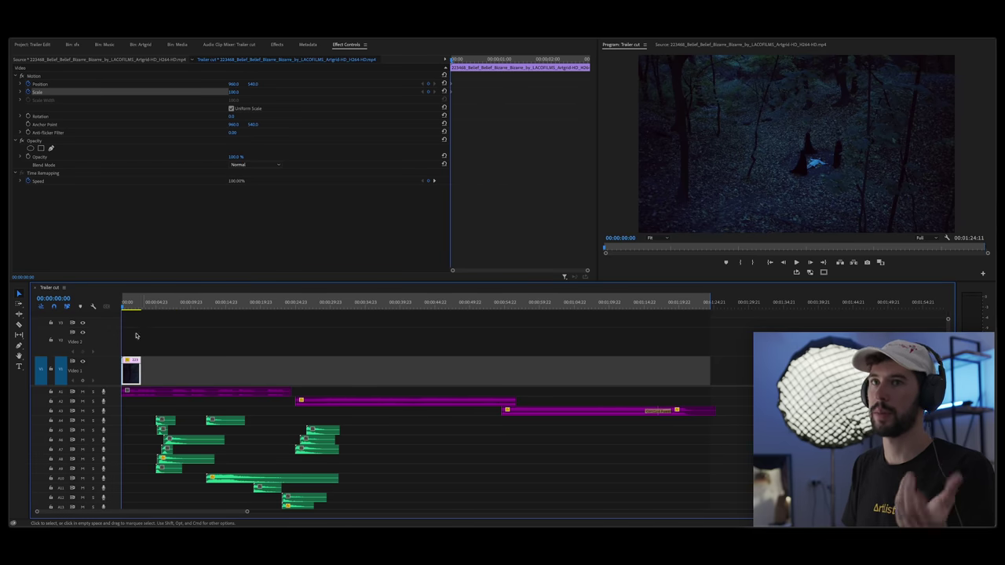
At the end of the forest clip, keyframe Scale at 108 and Position at 919, 520.
drag(123, 305, 142, 308)
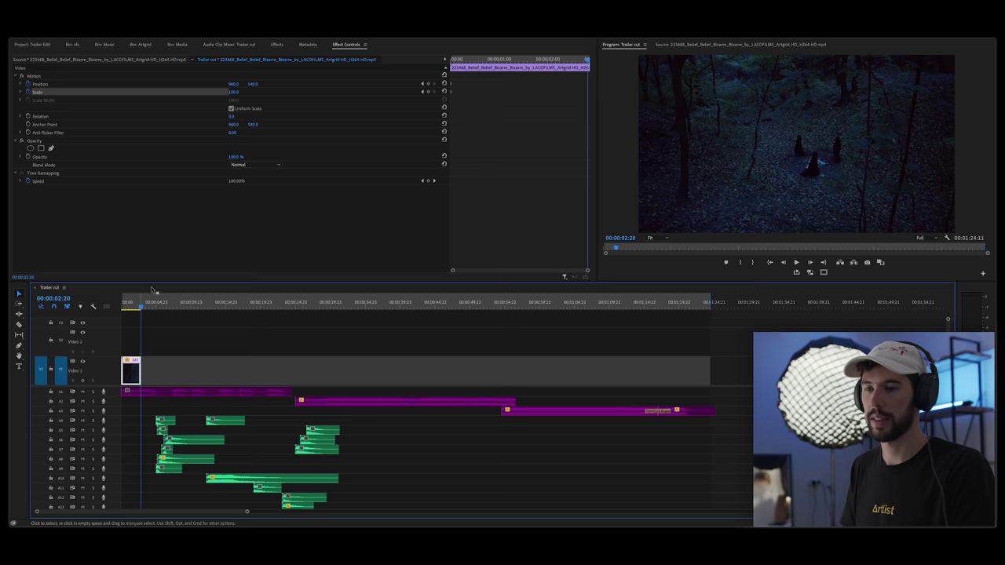
click(233, 91)
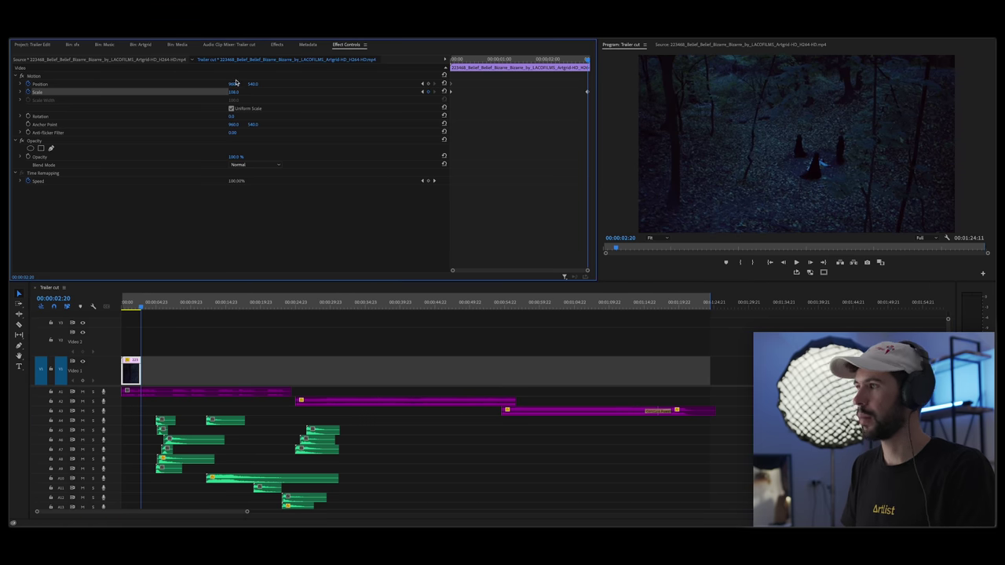
drag(251, 84, 241, 83)
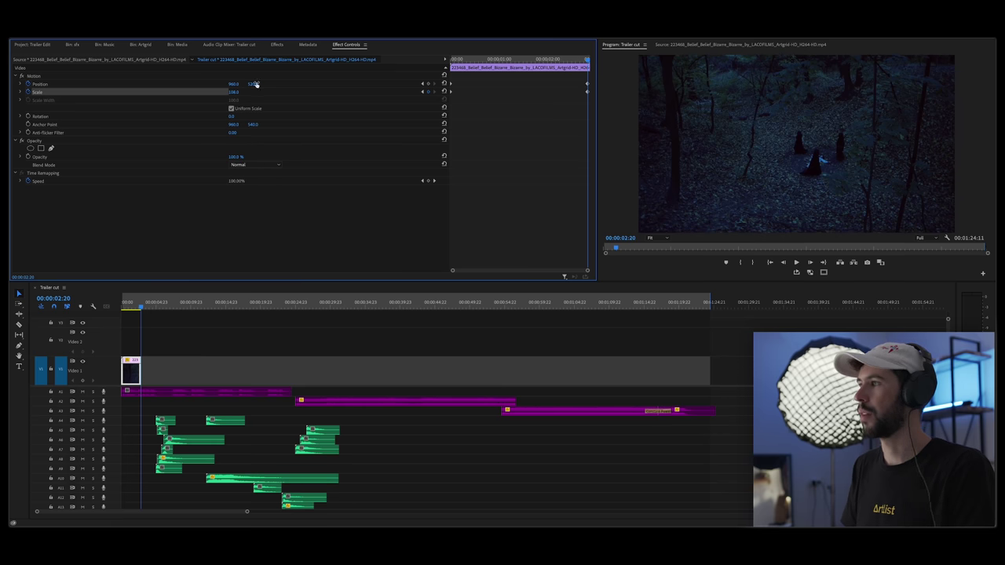
drag(233, 83, 228, 83)
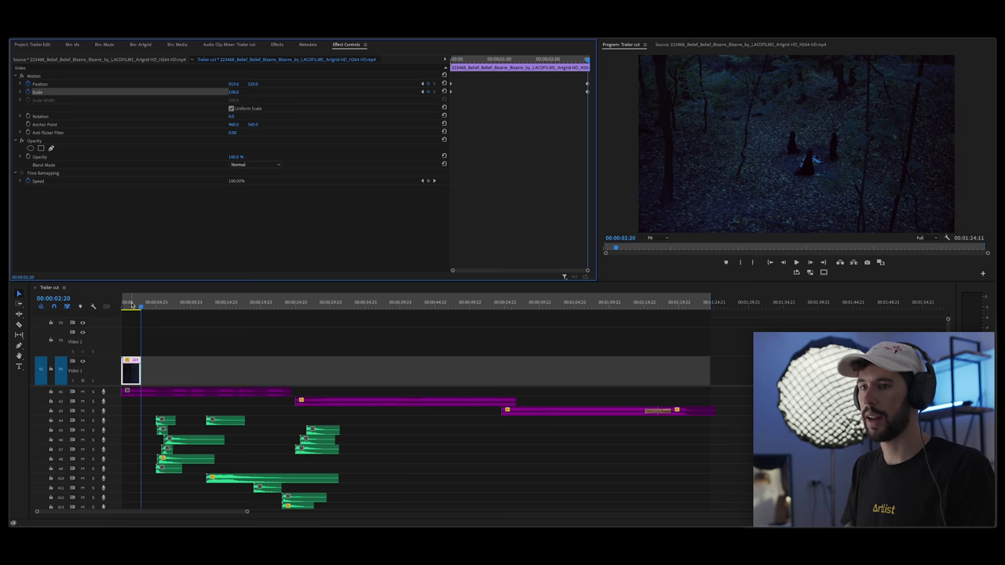
Play the forest clip from the start to check the zoom animation, and return to the sequence start.
drag(135, 304, 117, 303)
key(space)
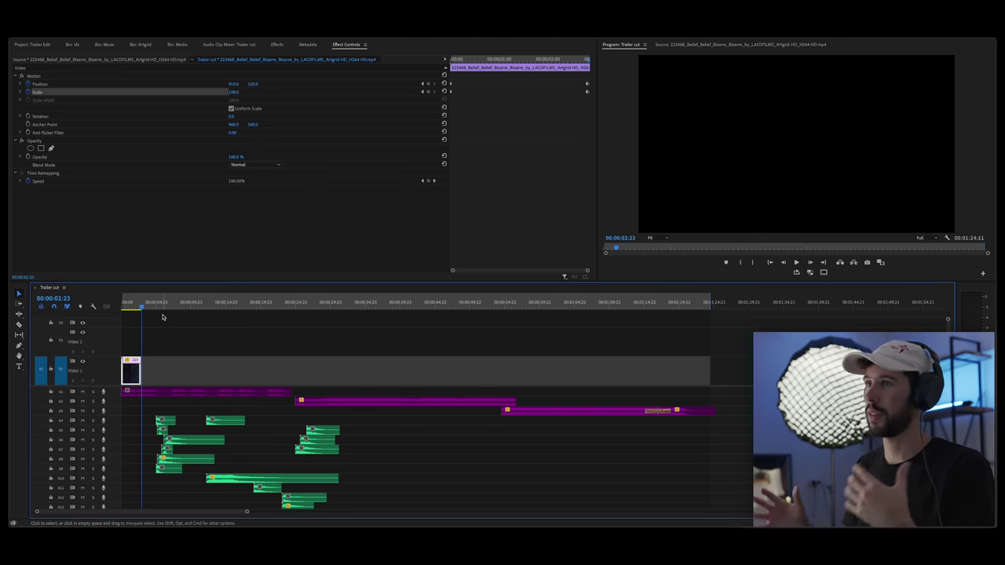
key(Home)
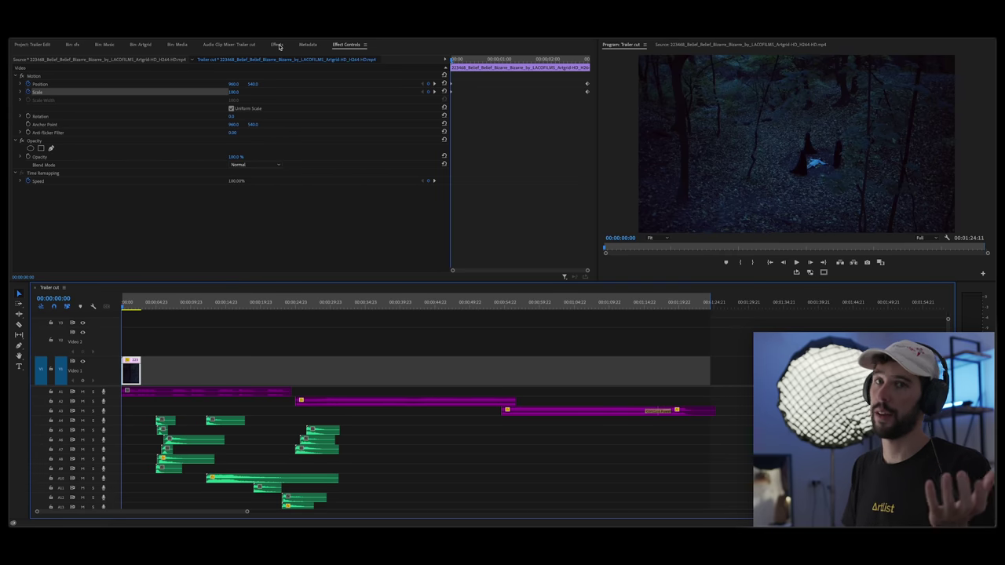
Find the dissolve transitions, apply Film Dissolve to the start and end of the forest clip, and play the result.
click(279, 44)
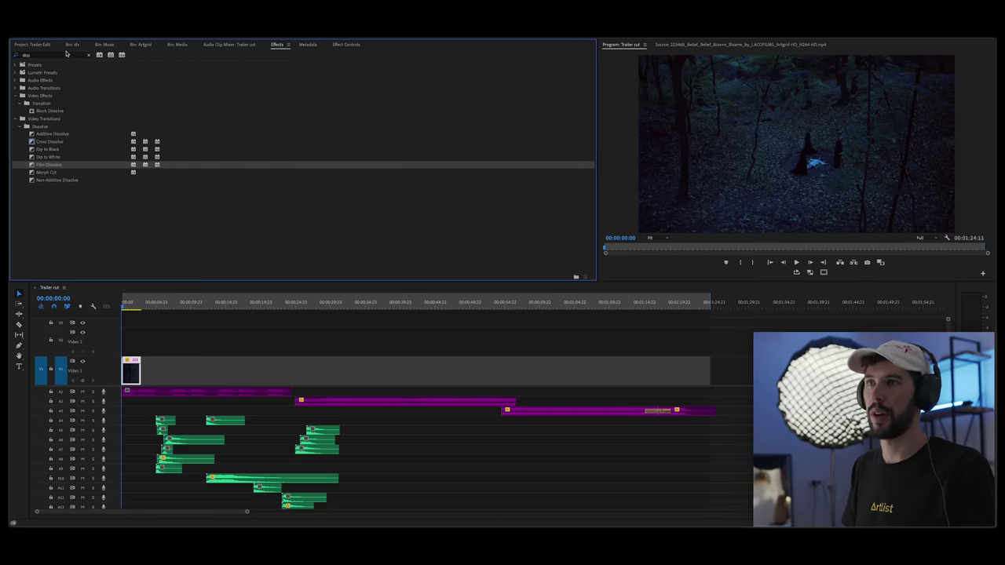
click(49, 56)
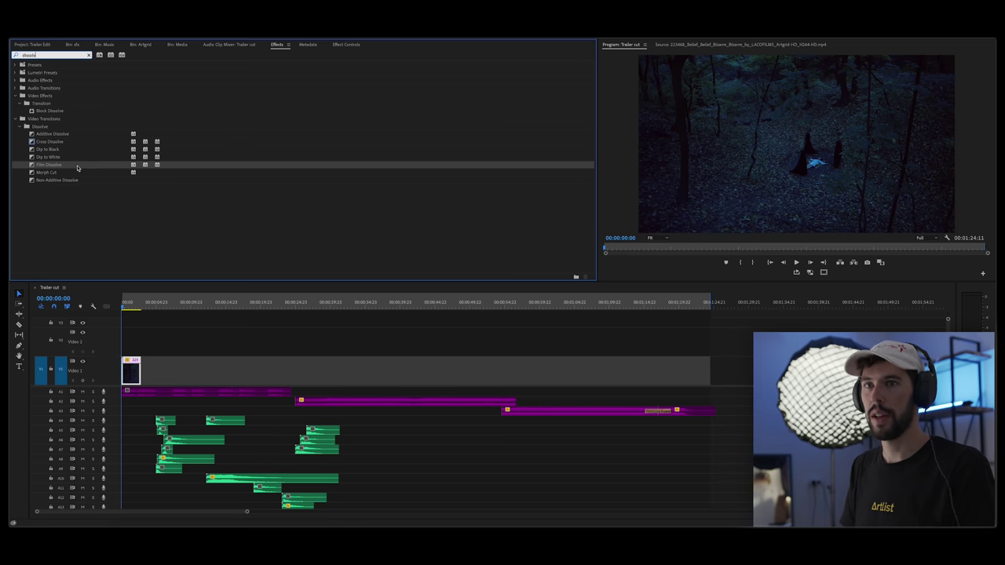
drag(49, 168, 124, 377)
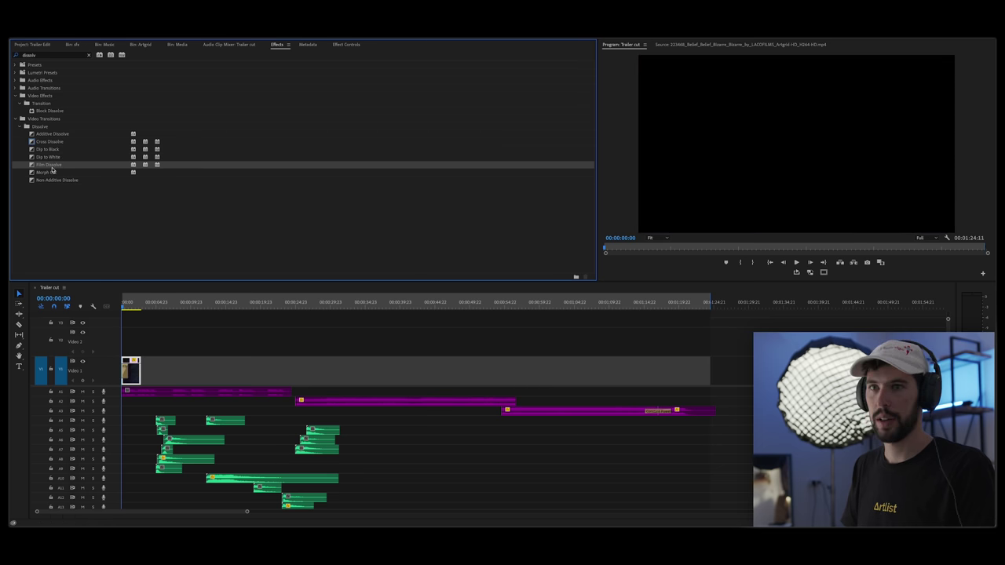
click(141, 363)
click(149, 335)
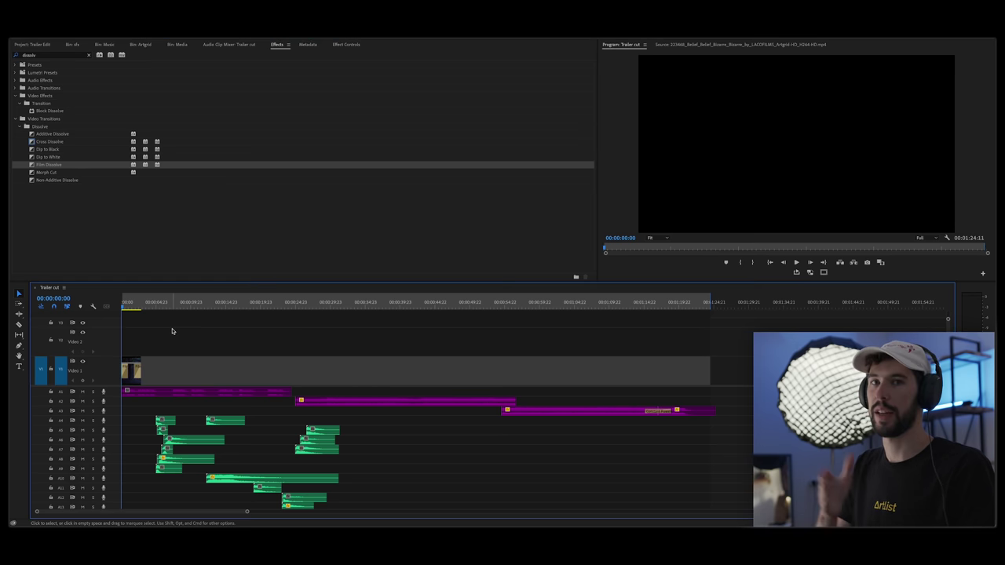
key(space)
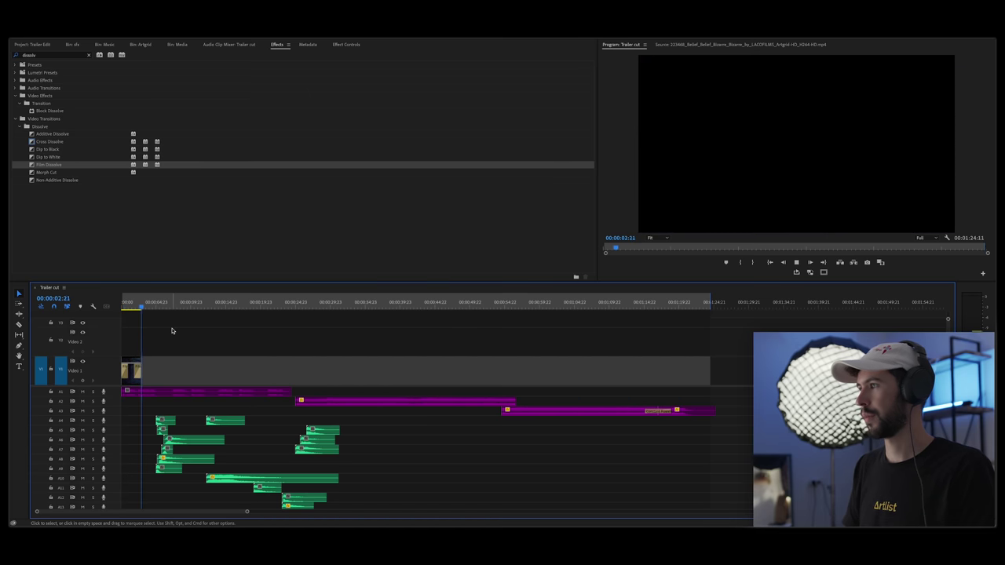
key(space)
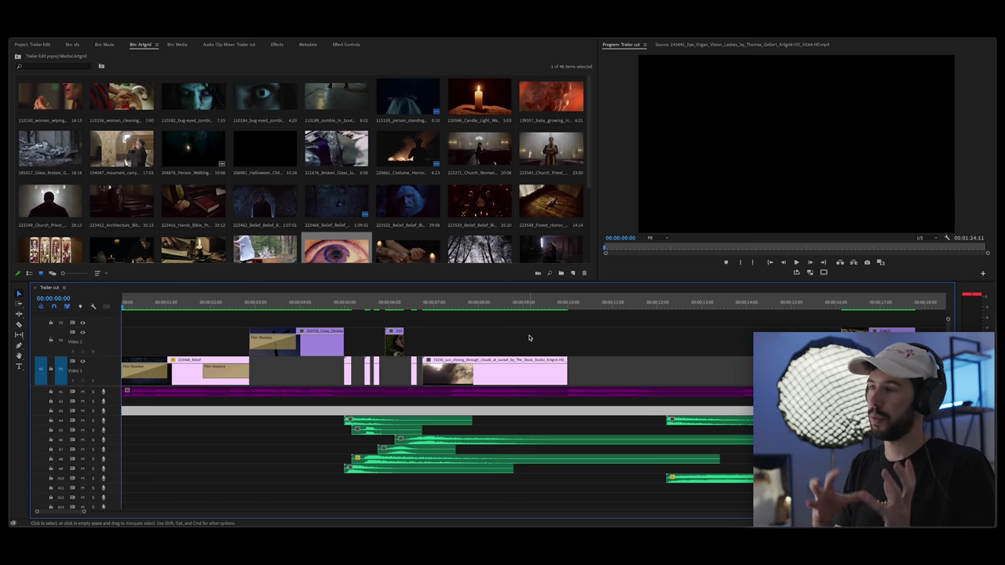
Play the assembled opening of the trailer from the start through the sun and clouds shot.
key(space)
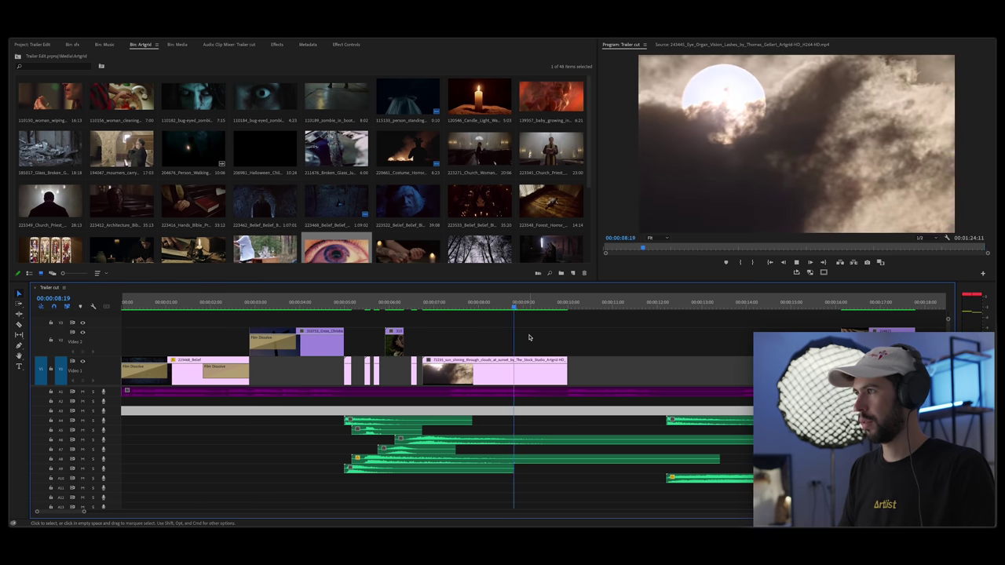
key(space)
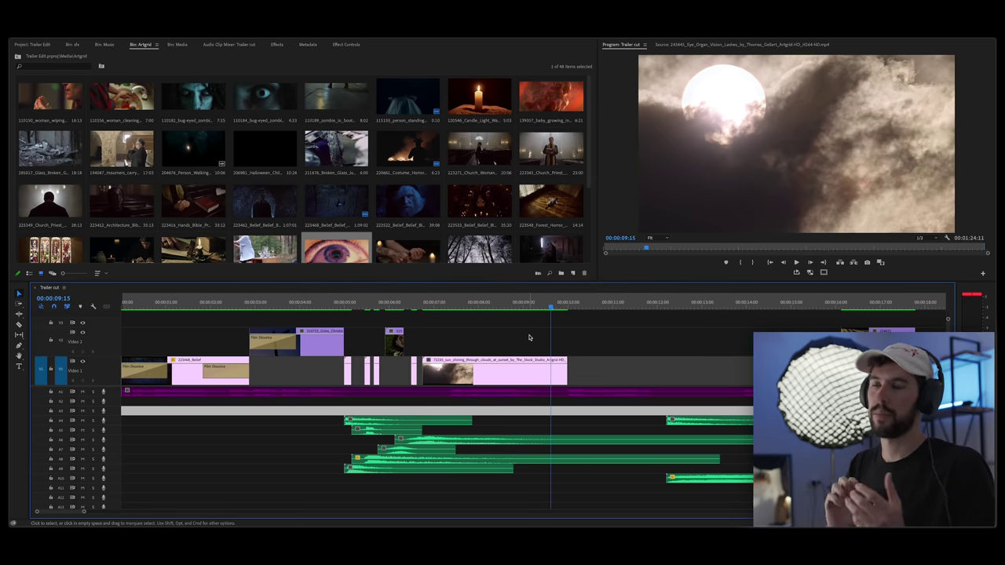
Split the cross clip on Video 2 at 00:00:04:23 to separate a tiny piece at its end.
mouse_move(345, 301)
mouse_down()
mouse_move(296, 304)
mouse_move(350, 306)
mouse_move(322, 309)
mouse_move(333, 307)
mouse_up()
key(minus)
key(equal)
key(equal)
key(equal)
click(402, 306)
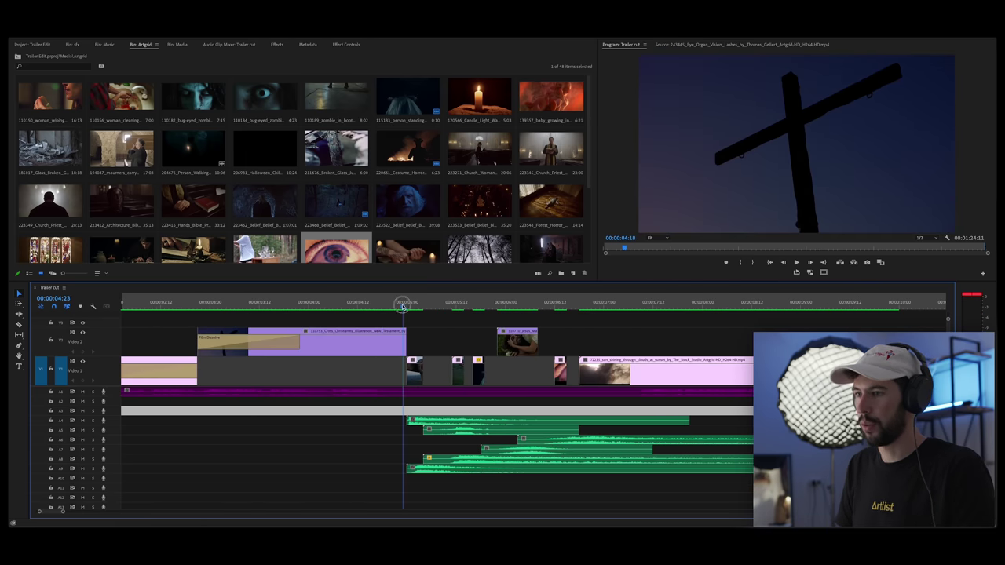
drag(403, 306, 405, 307)
key(Left)
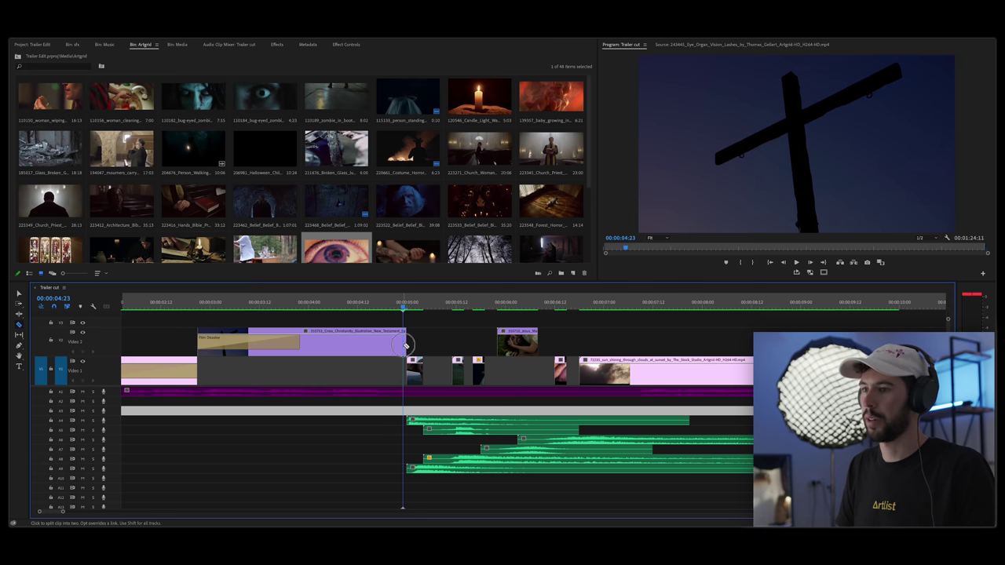
click(405, 348)
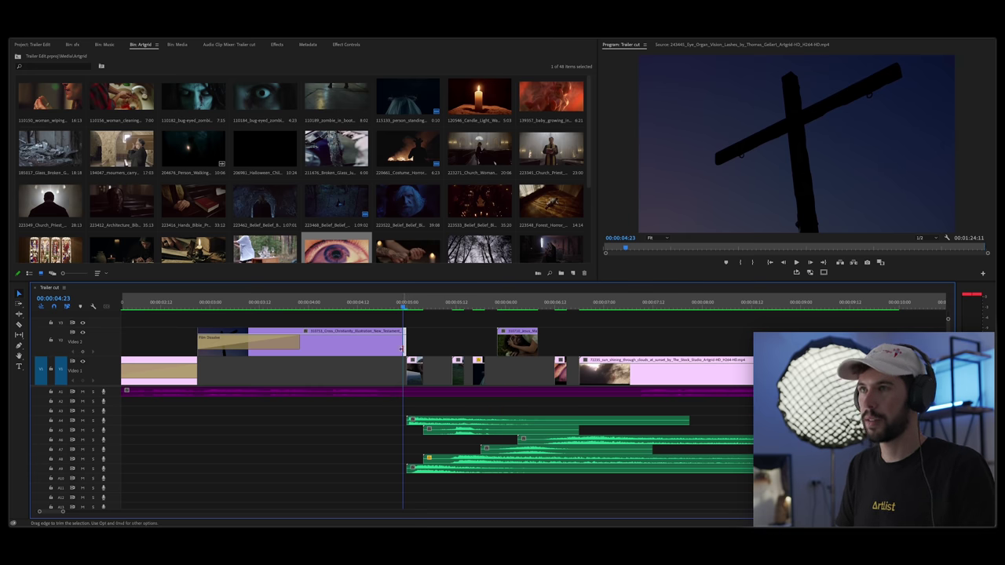
Apply the Invert video effect to the tiny end piece of the cross clip and play the resulting flash.
click(277, 44)
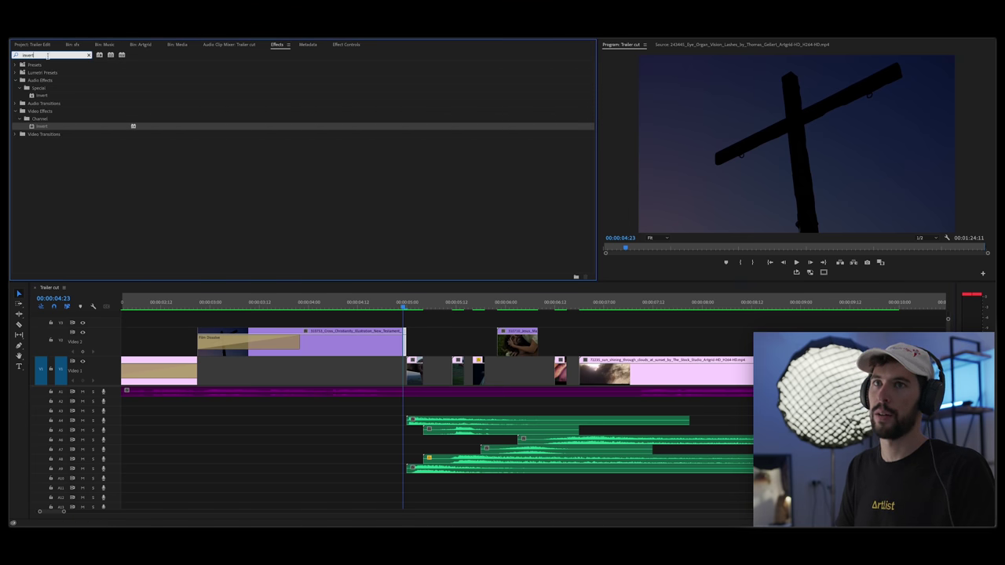
click(45, 128)
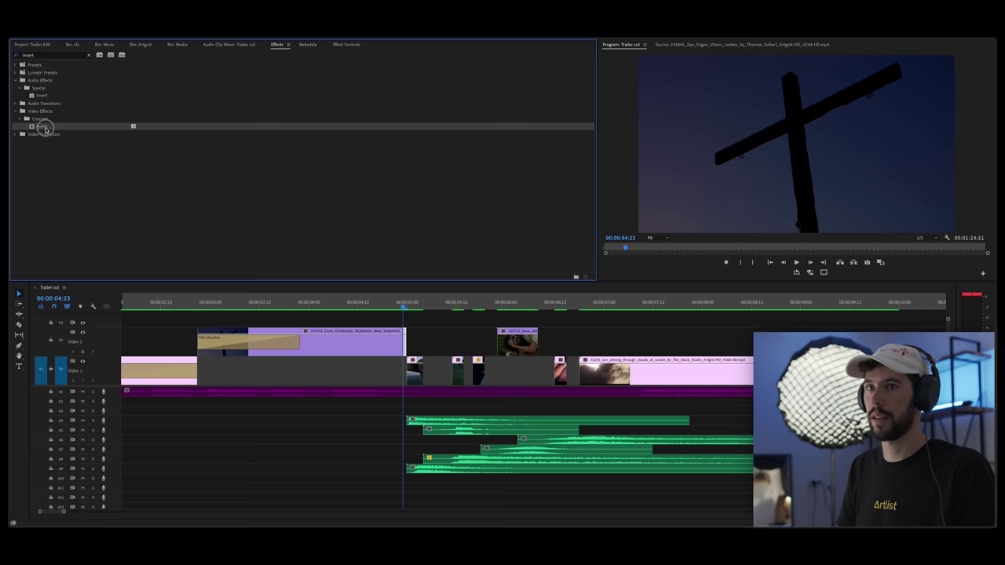
drag(328, 230, 405, 340)
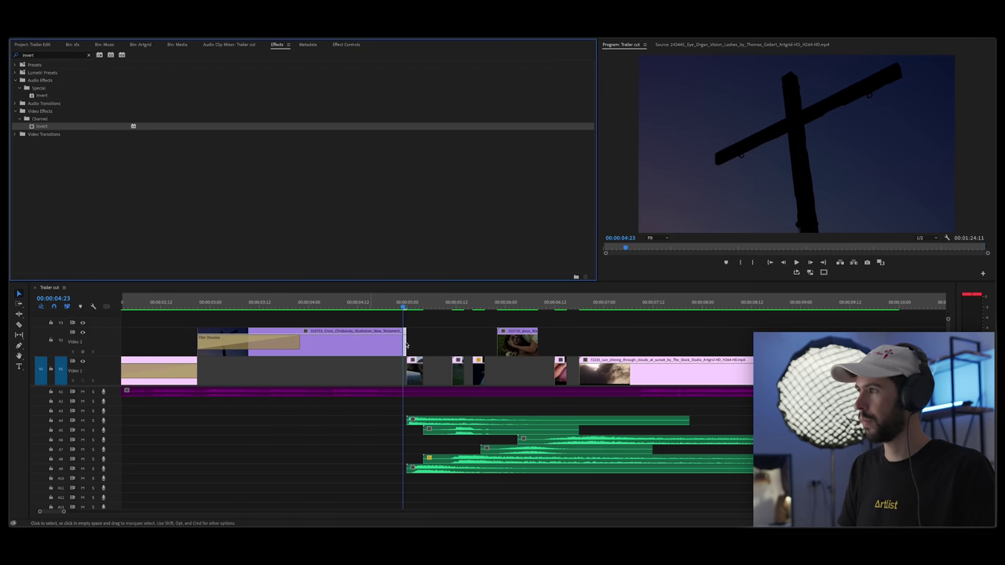
click(455, 327)
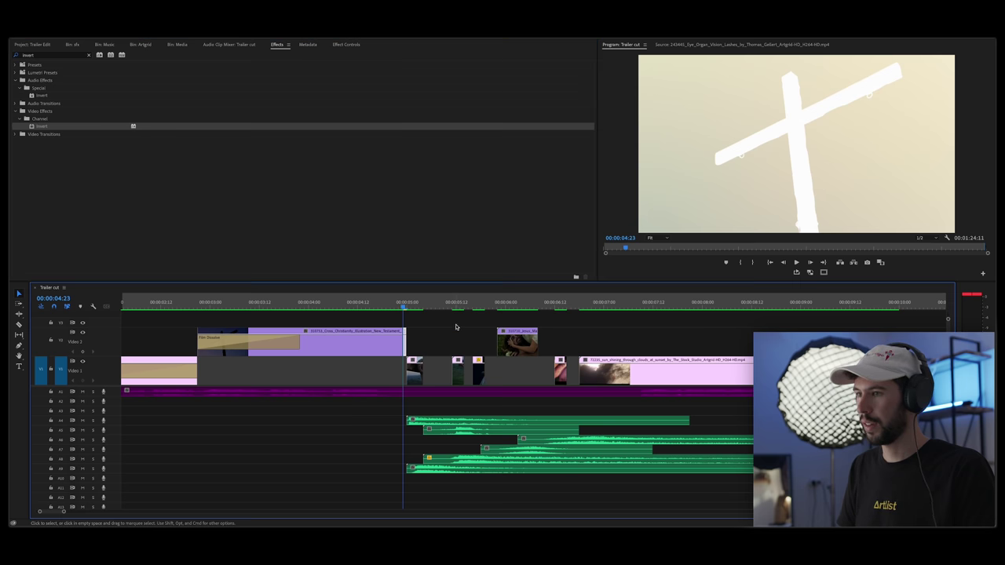
click(379, 306)
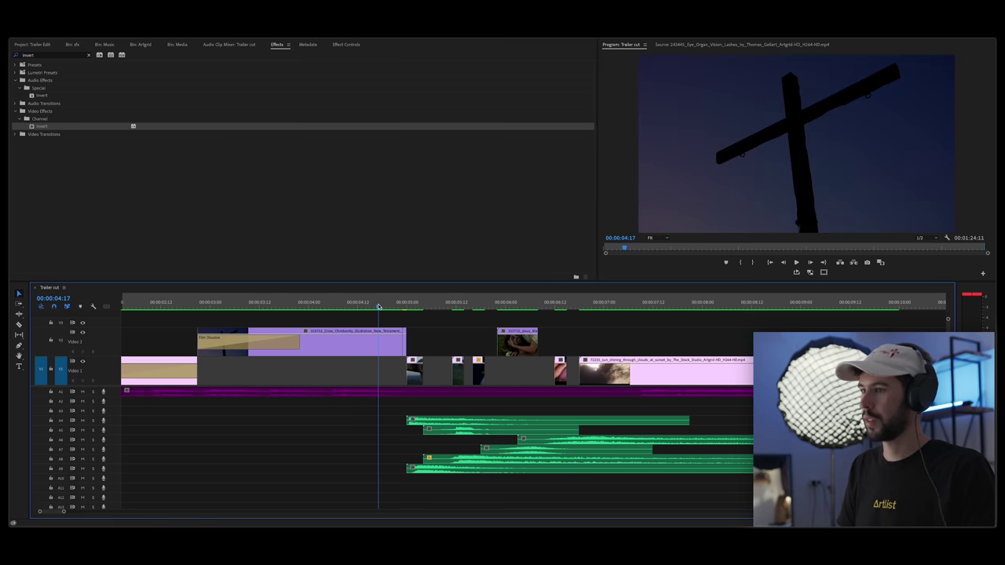
key(space)
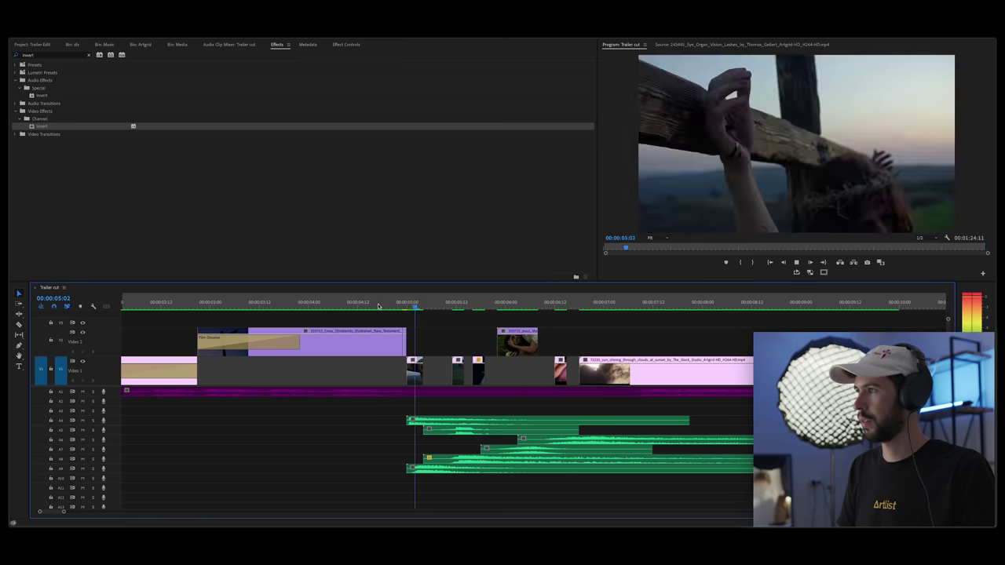
click(378, 306)
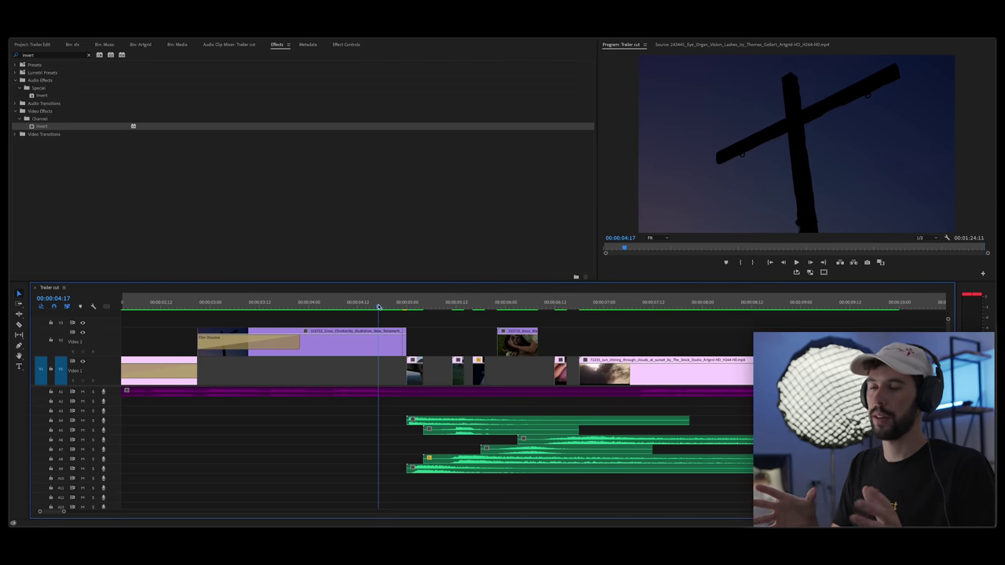
Scrub over the cut after the cross clip, and play the opening through to the sun and clouds shot.
drag(378, 306, 408, 306)
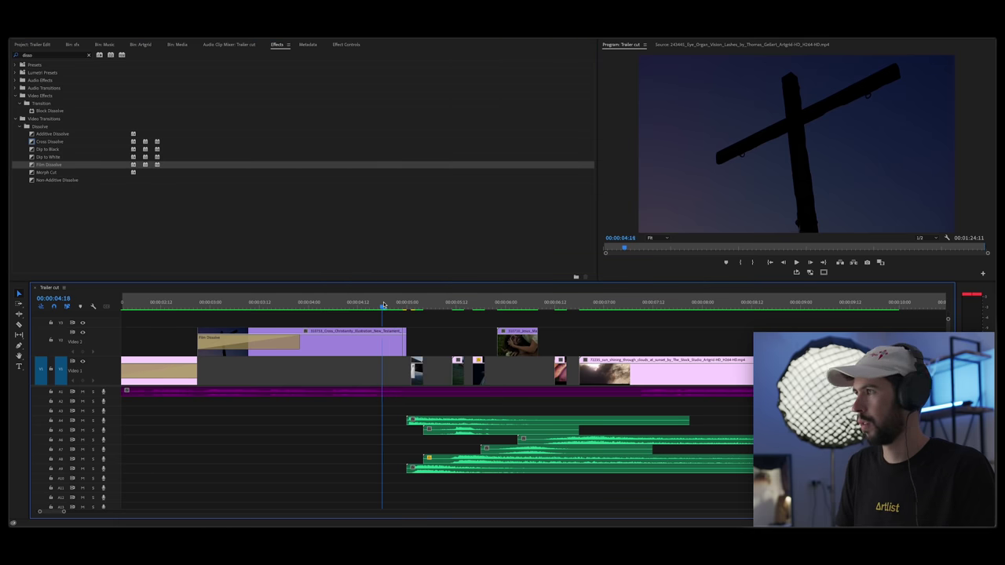
drag(382, 306, 420, 308)
key(space)
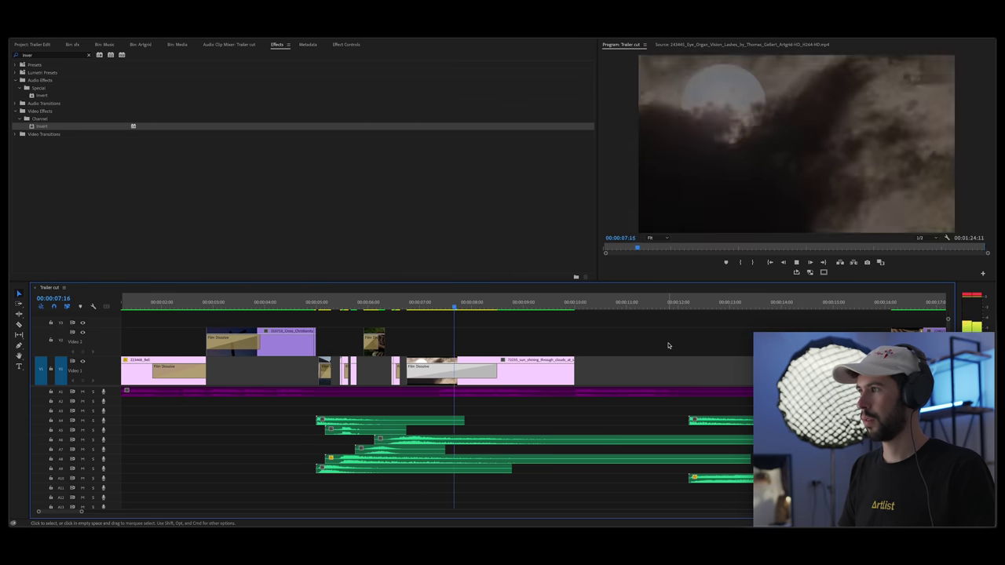
key(space)
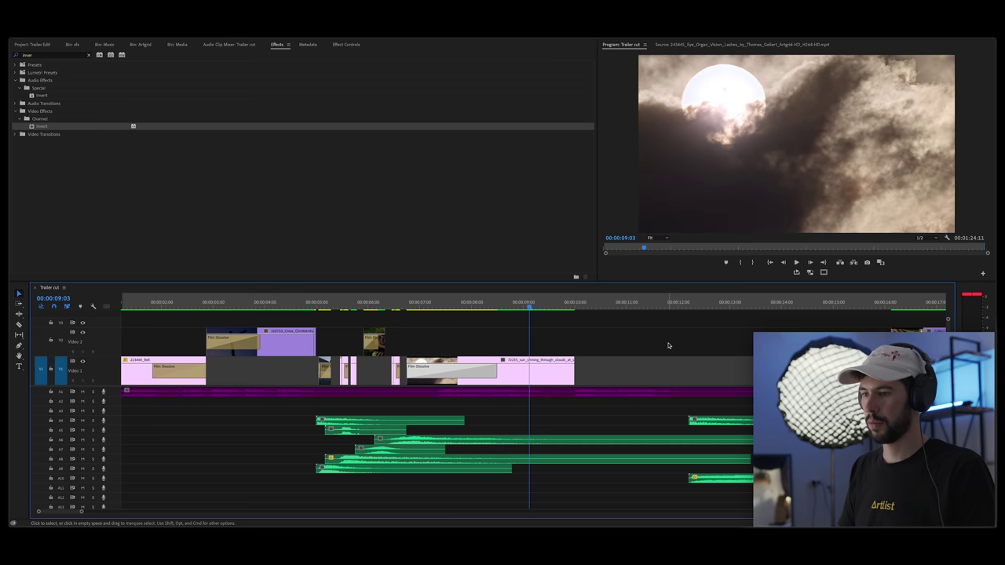
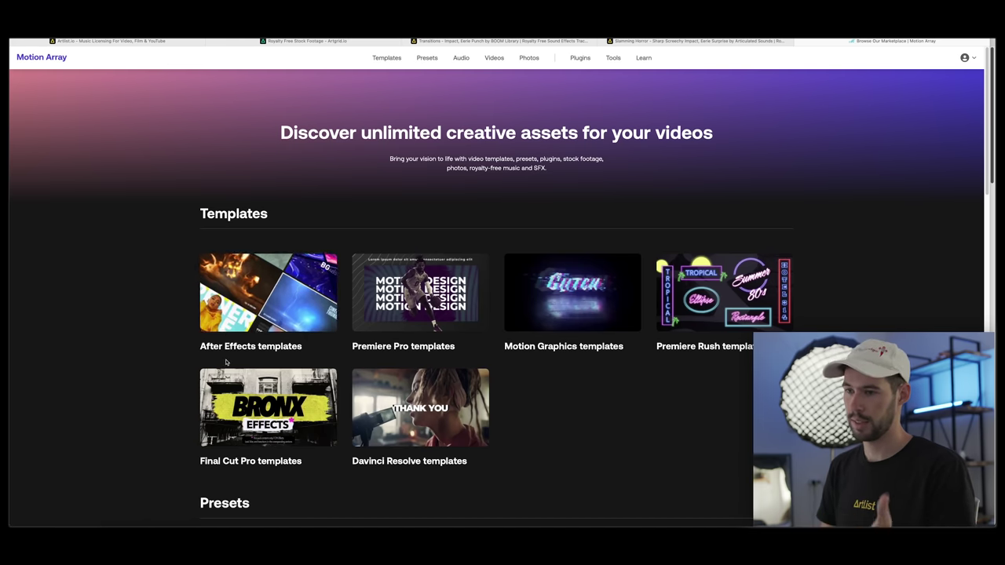
Open Motion Array's After Effects templates and search them for horror.
click(253, 306)
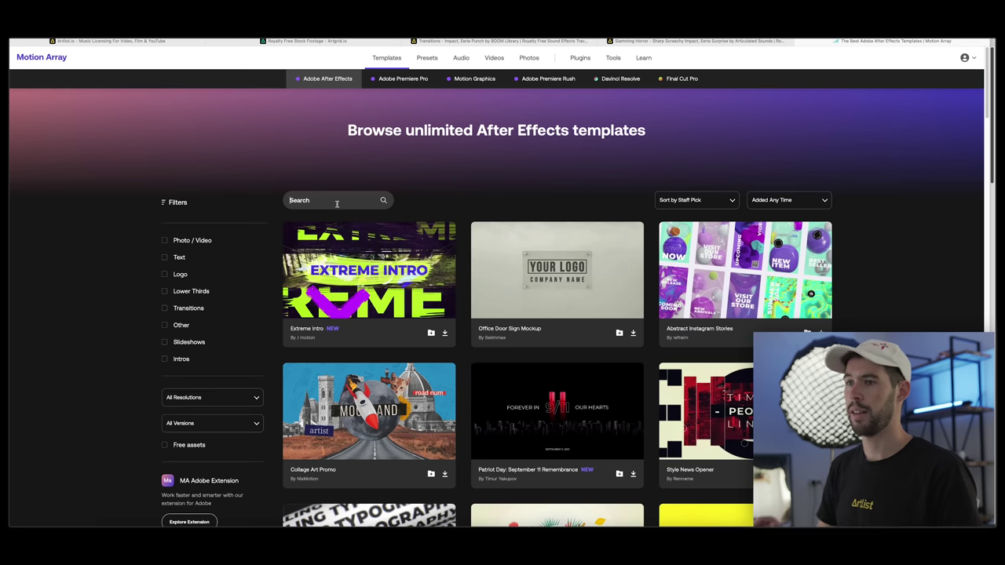
text(horror)
key(Return)
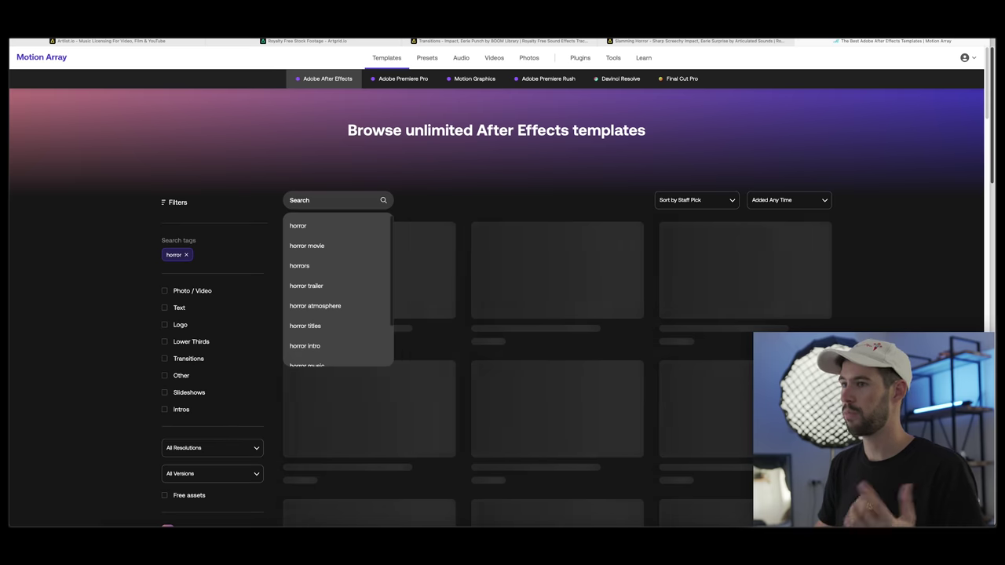
click(477, 174)
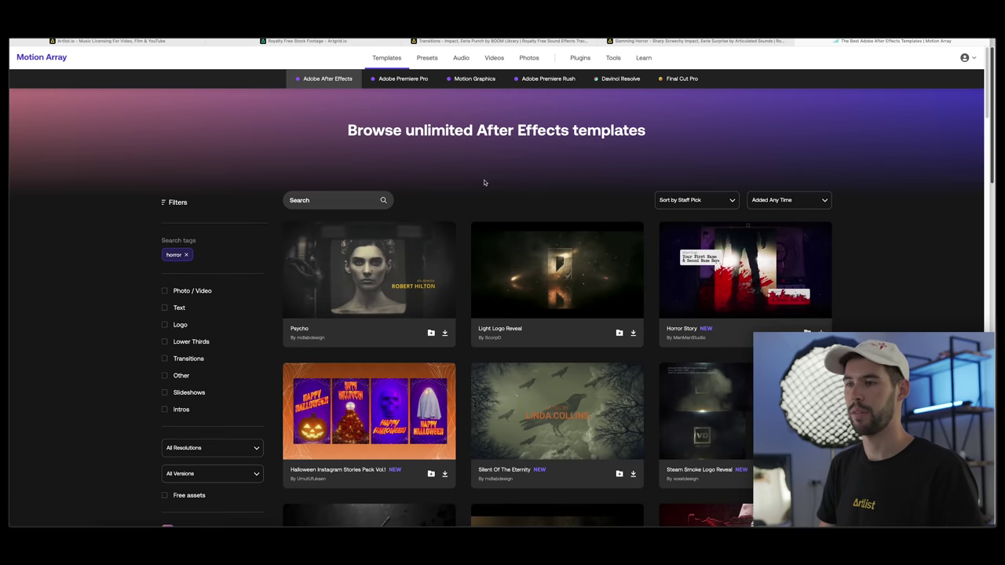
Browse the horror templates and open Silent Of The Eternity, Halloween Intro and Deaf Man Sings Title Reveal in separate browser tabs.
scroll(400, 293, down, 1)
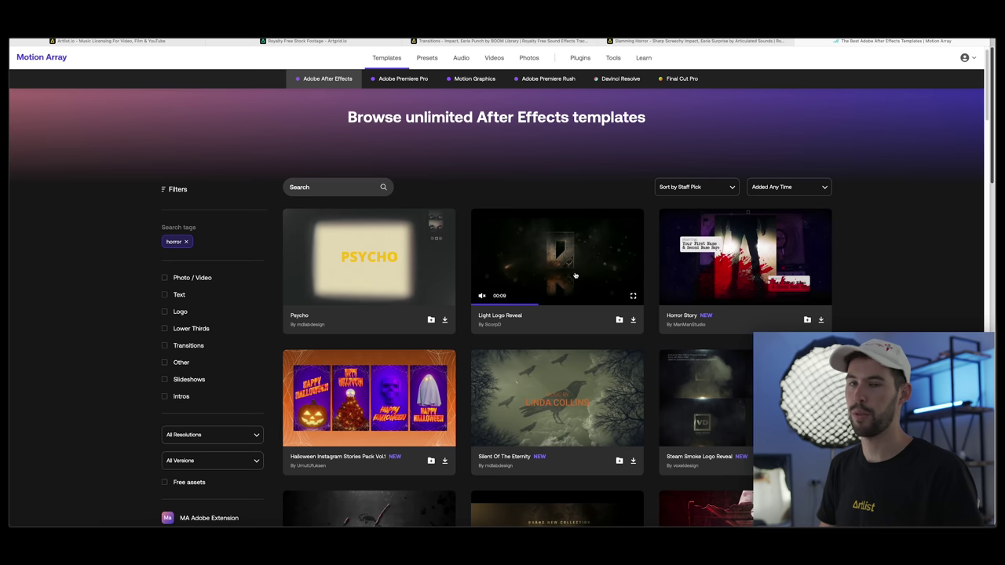
scroll(562, 291, down, 3)
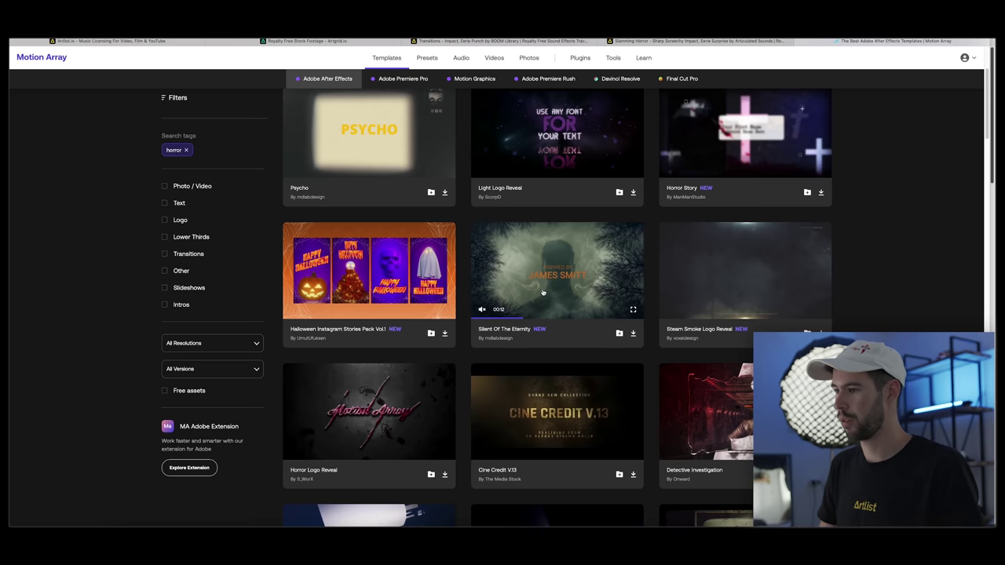
middle_click(542, 292)
scroll(356, 400, down, 10)
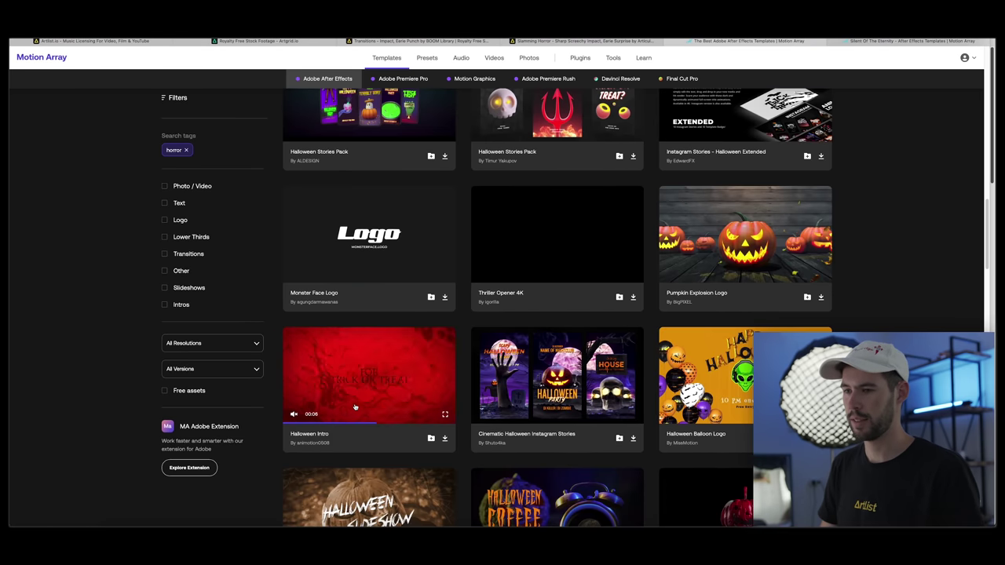
right_click(292, 433)
click(330, 439)
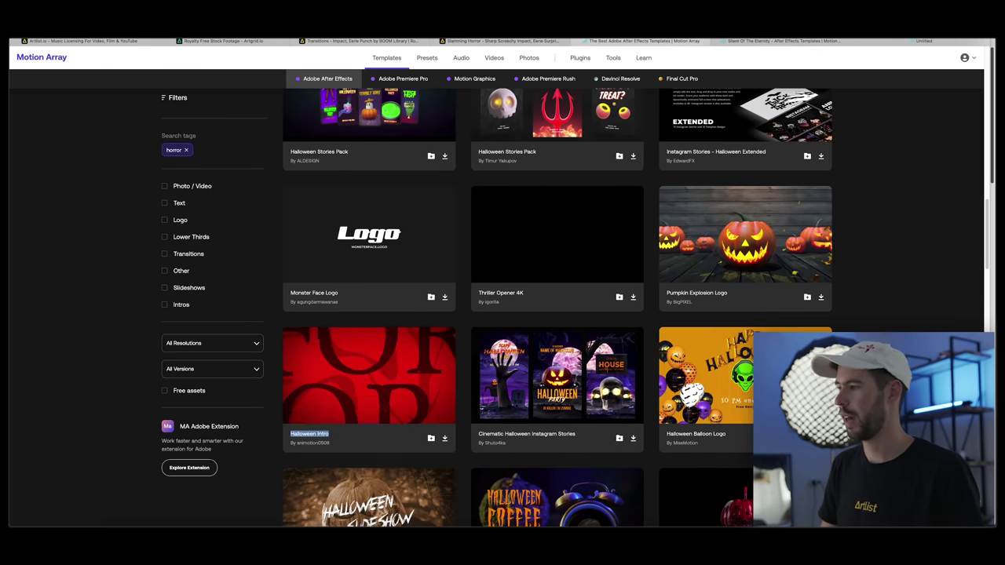
scroll(736, 346, down, 8)
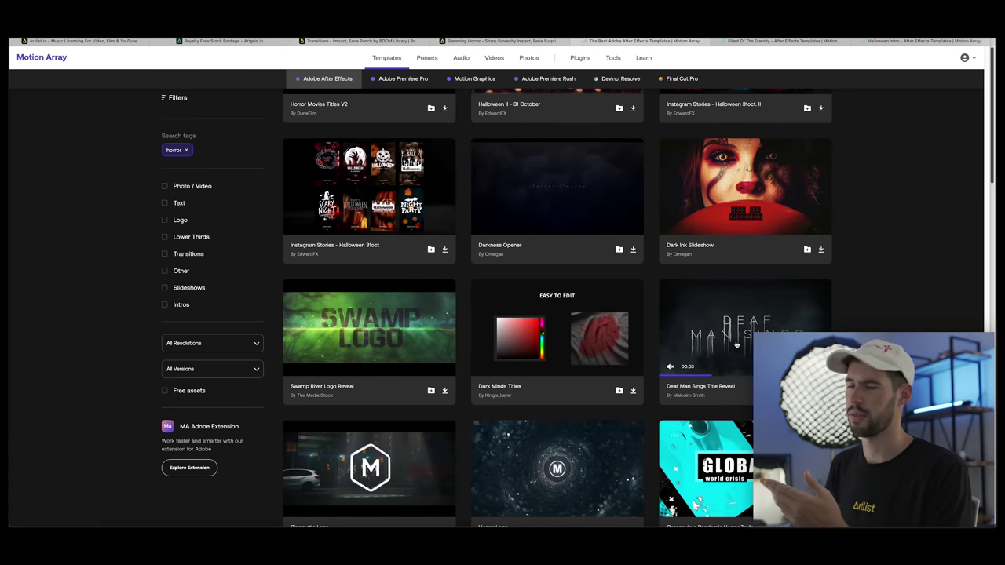
middle_click(807, 328)
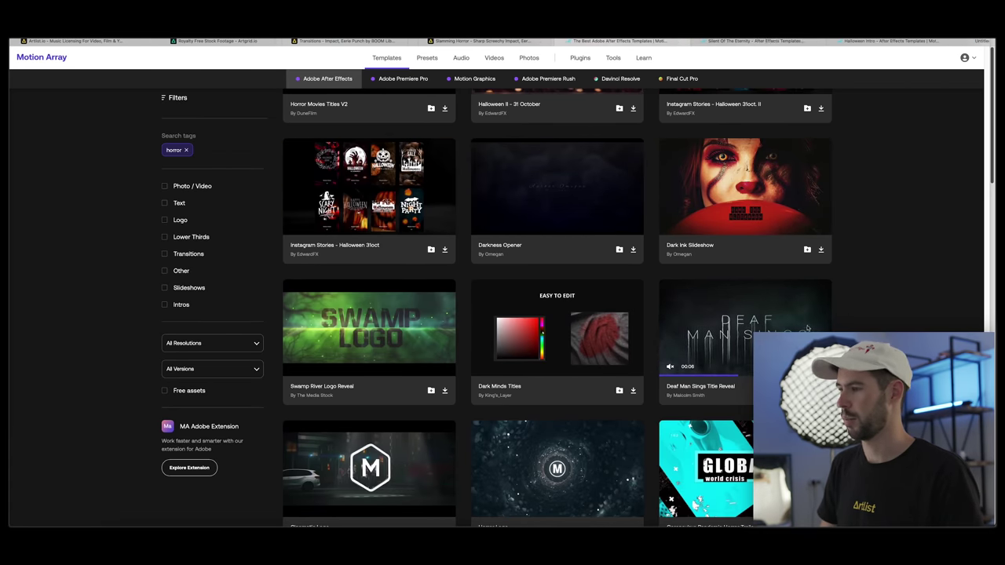
scroll(726, 329, down, 2)
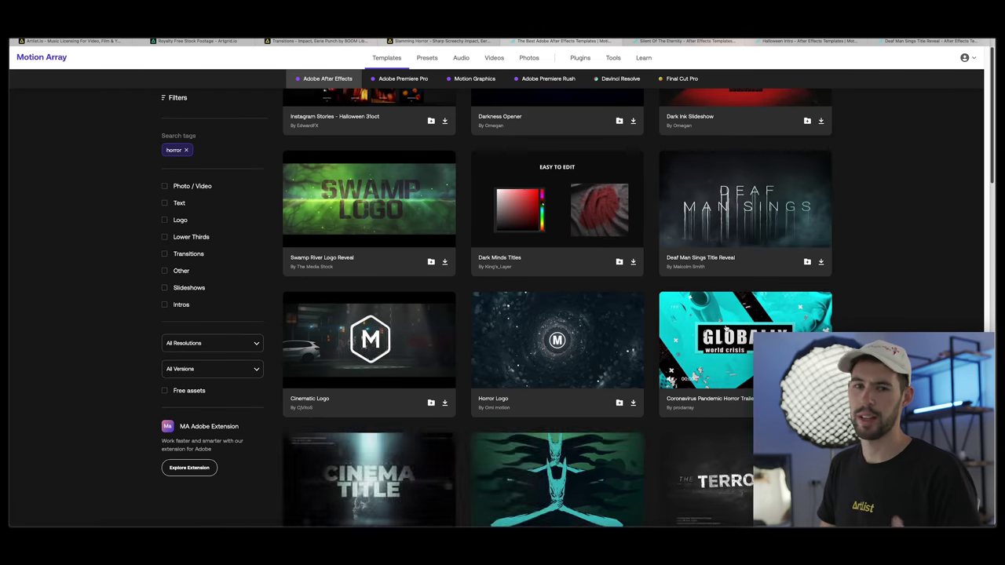
scroll(725, 330, down, 2)
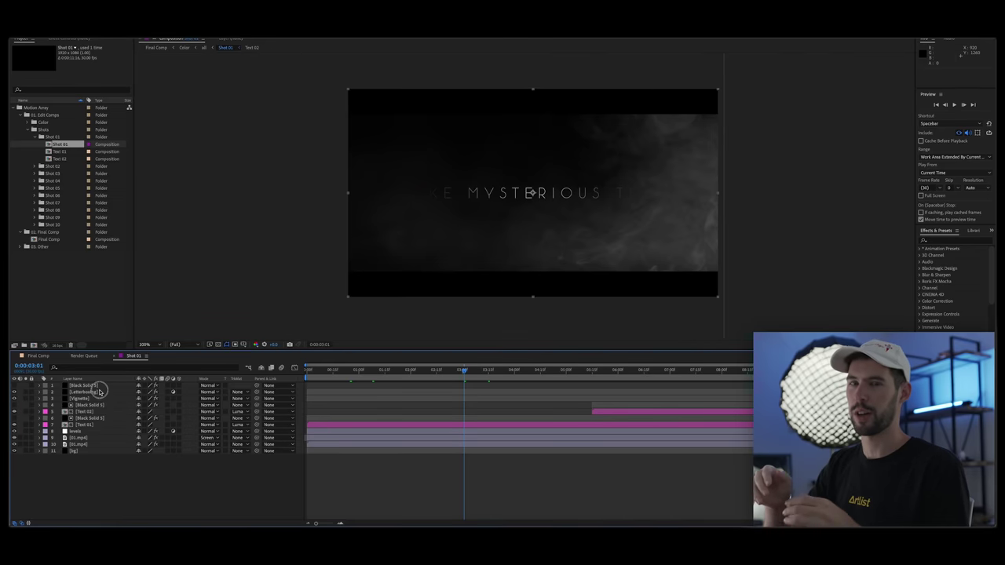
In After Effects, inspect the solid and 01.mp4 layers of the Shot 01 composition and scrub through its title animation.
click(100, 391)
click(91, 405)
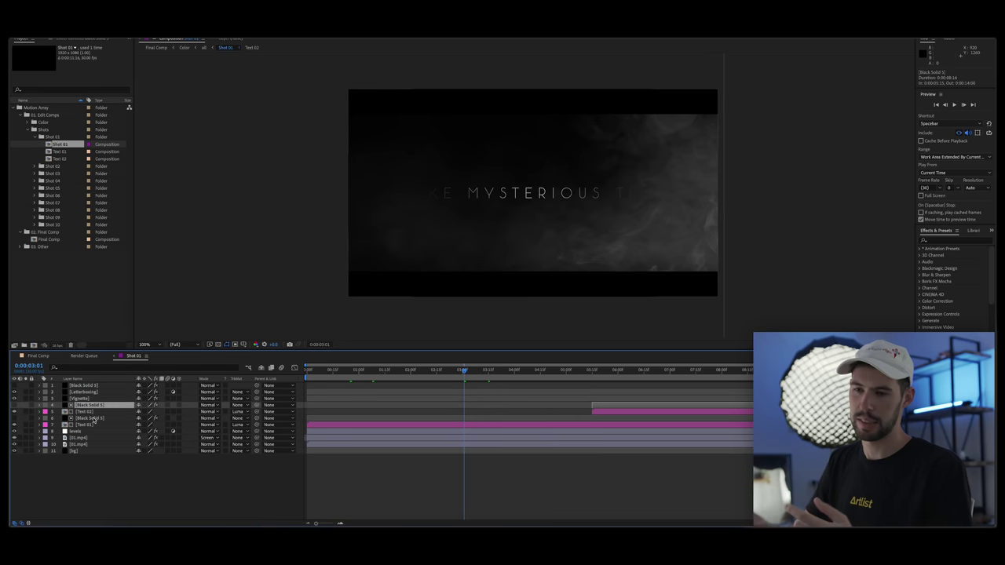
click(92, 418)
click(88, 438)
click(486, 374)
drag(486, 374, 531, 375)
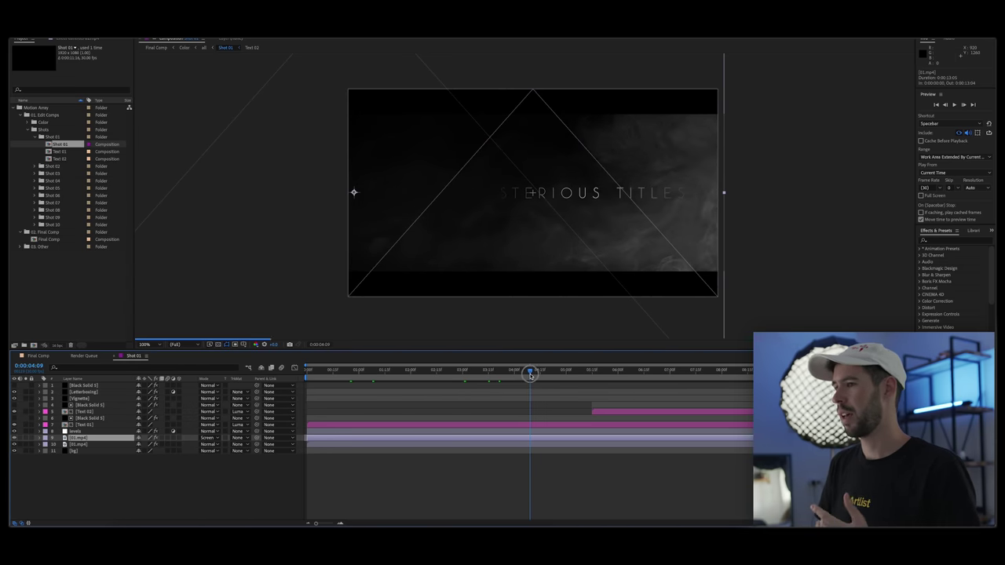
click(430, 374)
drag(429, 373, 416, 373)
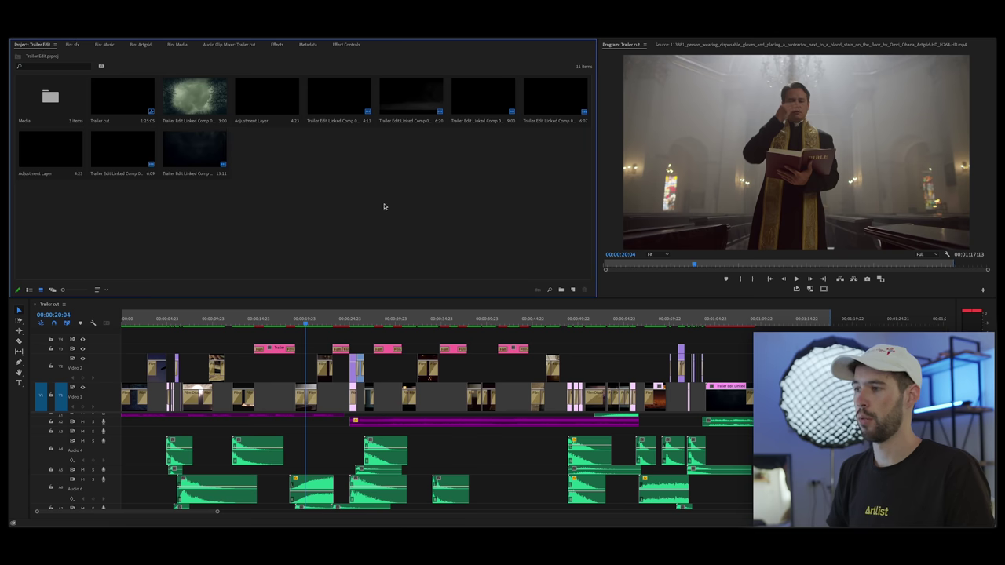
In Premiere Pro, create an adjustment layer and lay it above all other clips across the whole trailer.
click(574, 290)
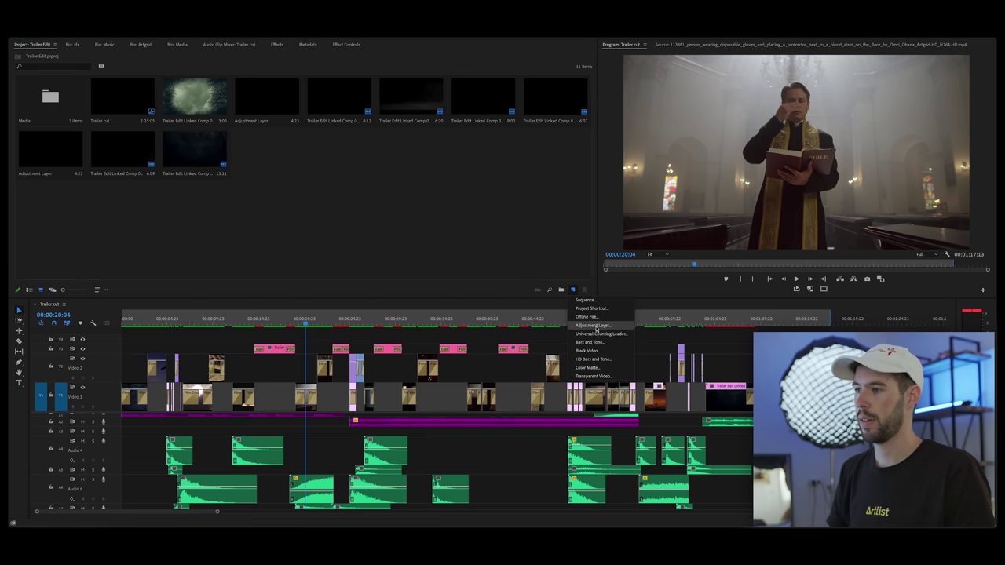
click(593, 325)
click(543, 303)
drag(273, 157, 752, 337)
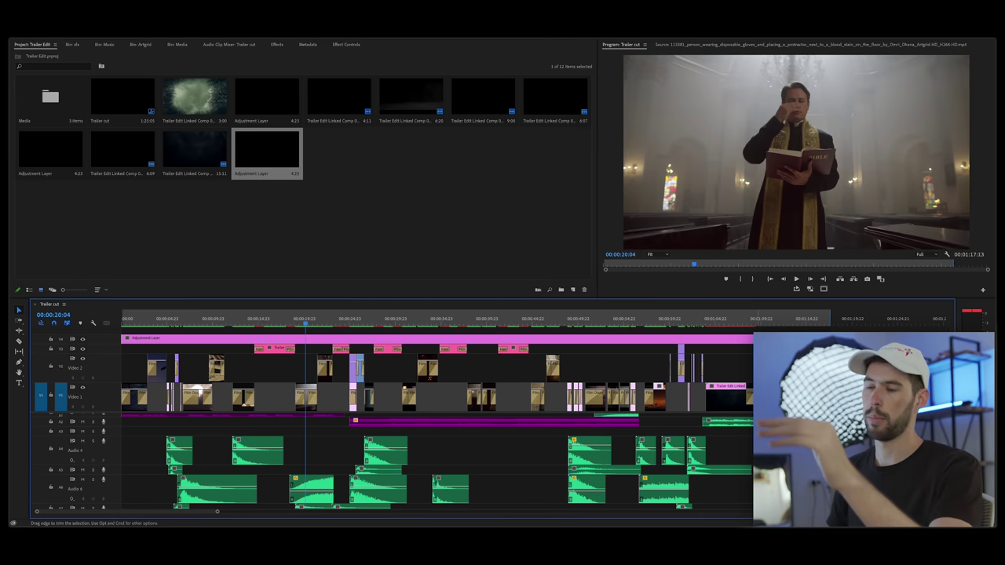
drag(752, 338, 752, 337)
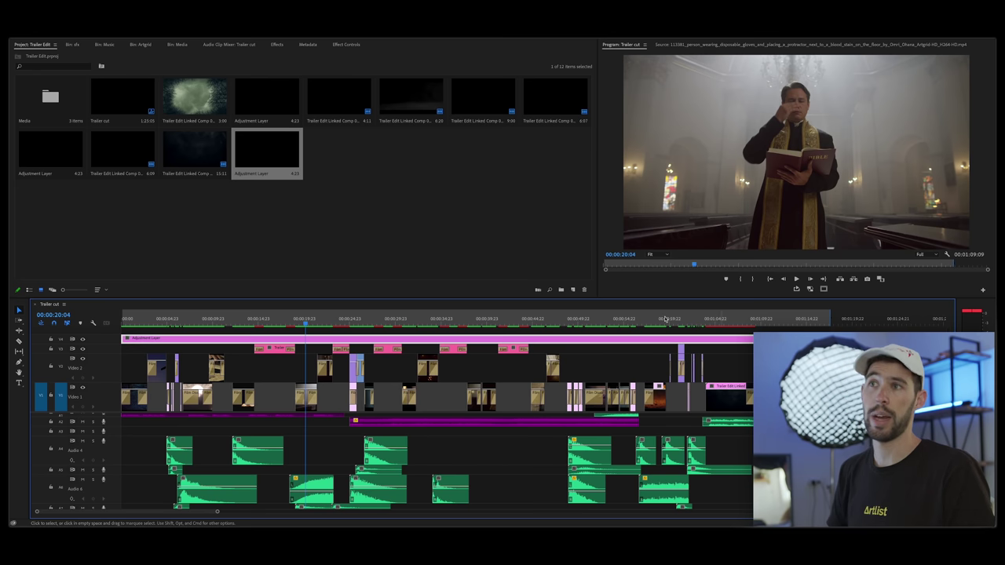
Apply the Crop video effect to the adjustment layer and open its effect settings.
click(276, 44)
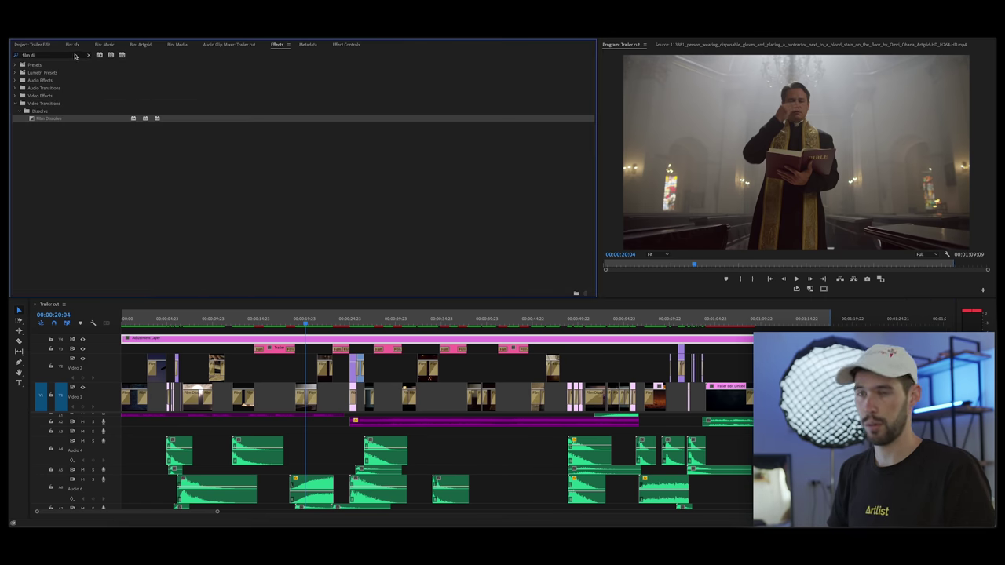
click(76, 56)
text(crop)
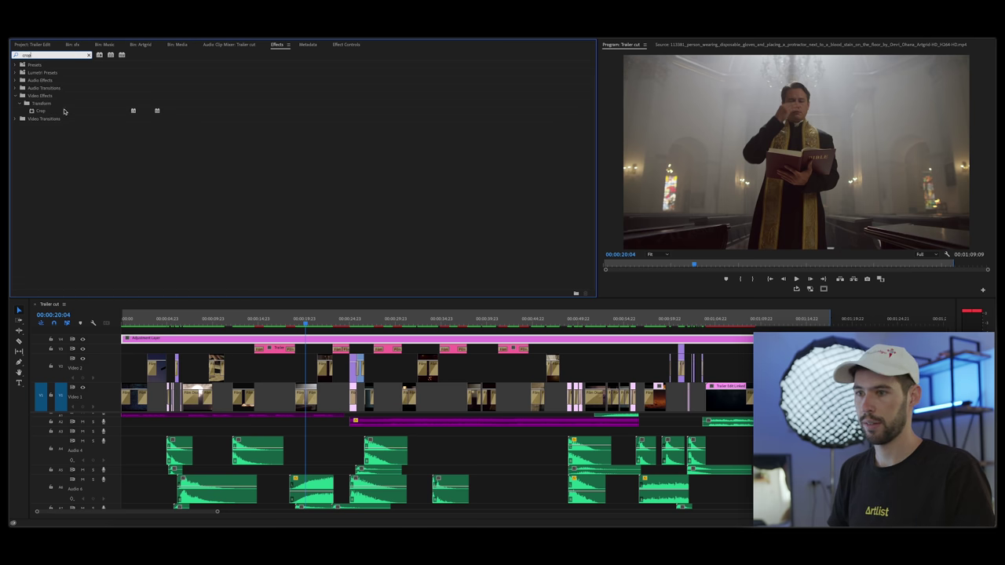
drag(55, 114, 263, 337)
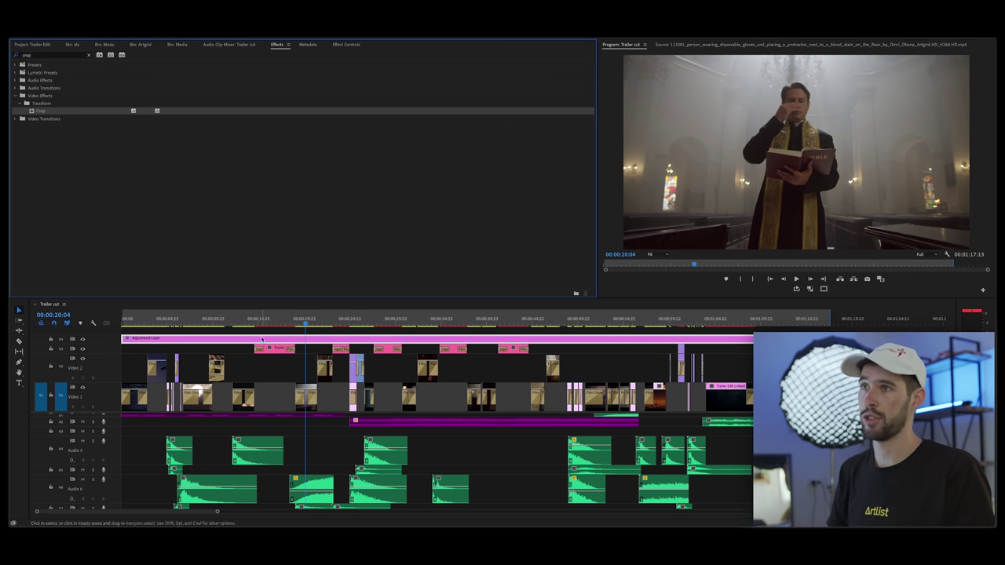
click(347, 45)
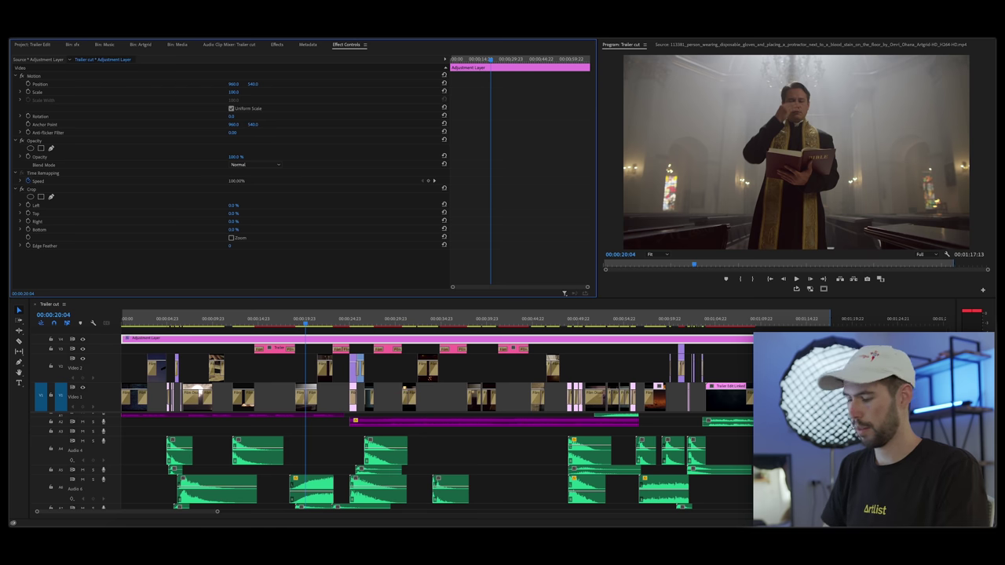
Crop 13% off the bottom and top of the adjustment layer and check the letterbox bars at several shots in the trailer.
click(237, 228)
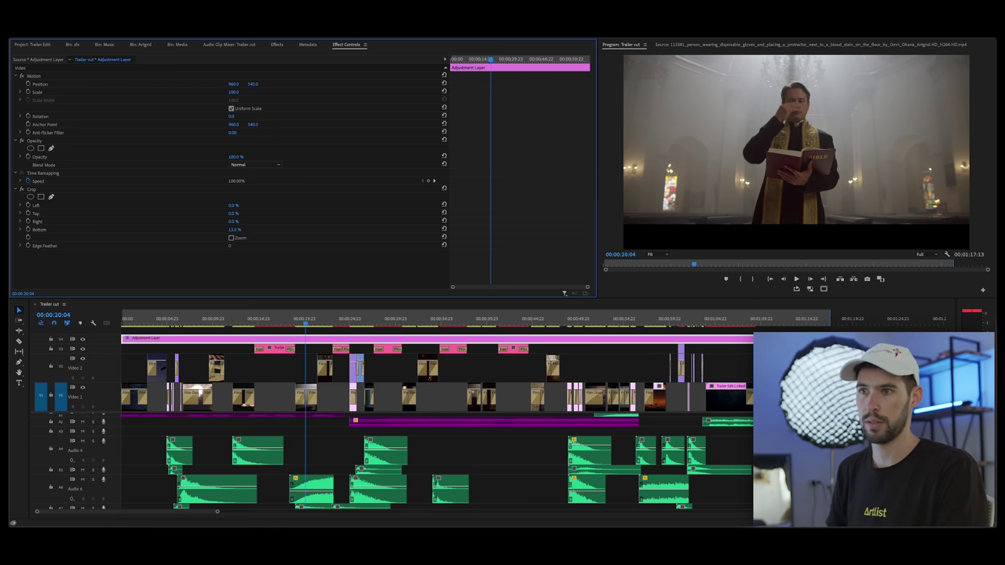
click(235, 213)
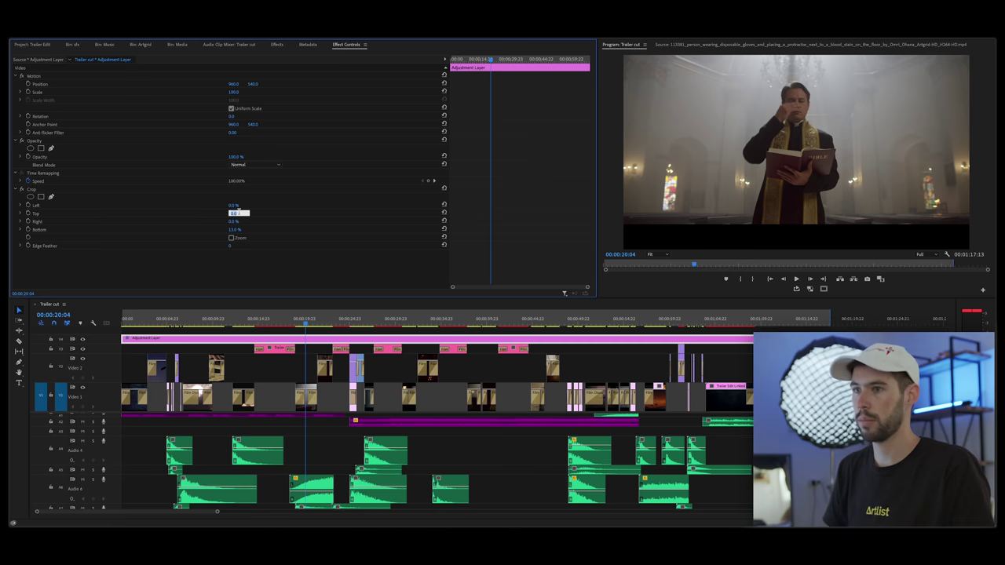
text(13)
key(Return)
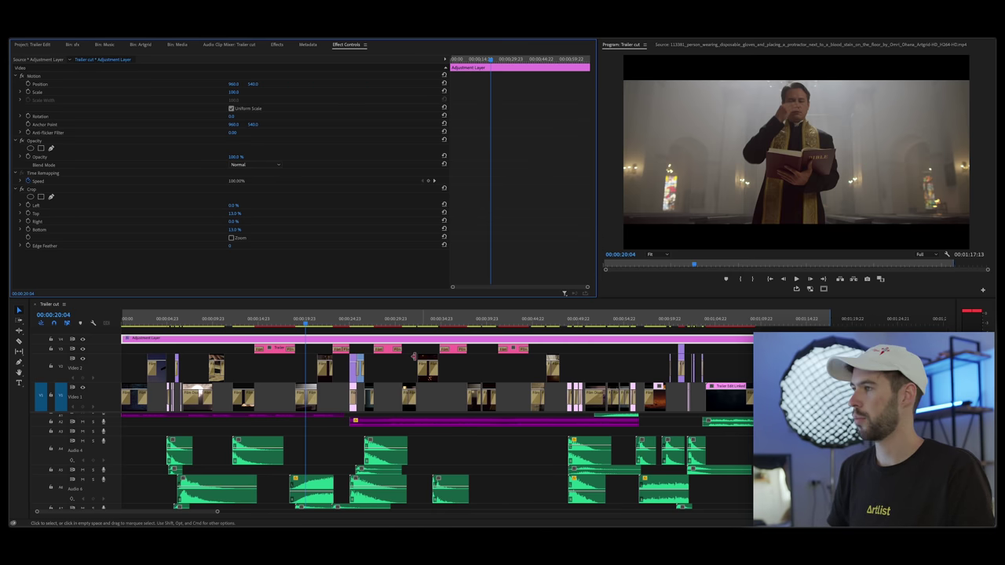
drag(298, 321, 352, 323)
click(239, 323)
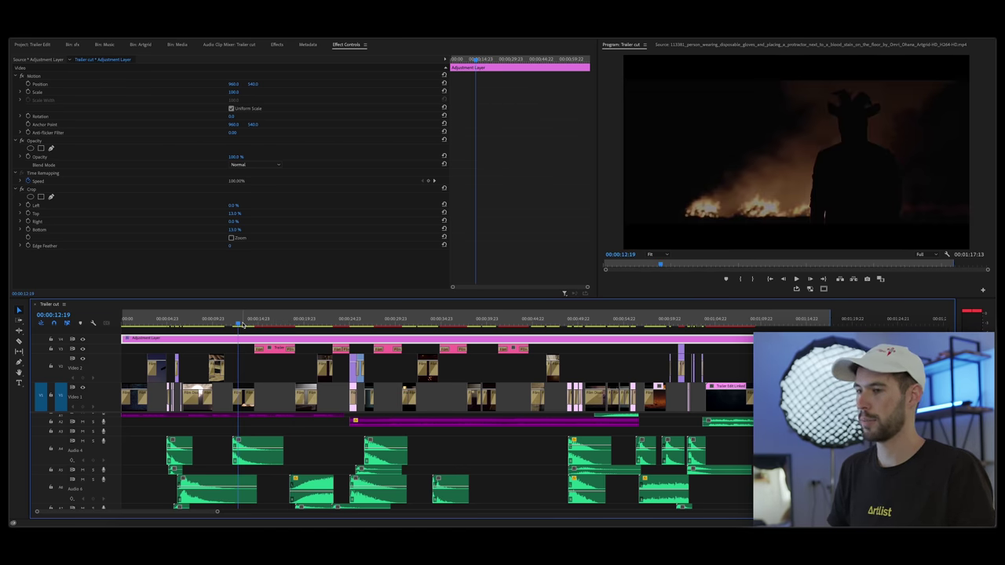
key(Down)
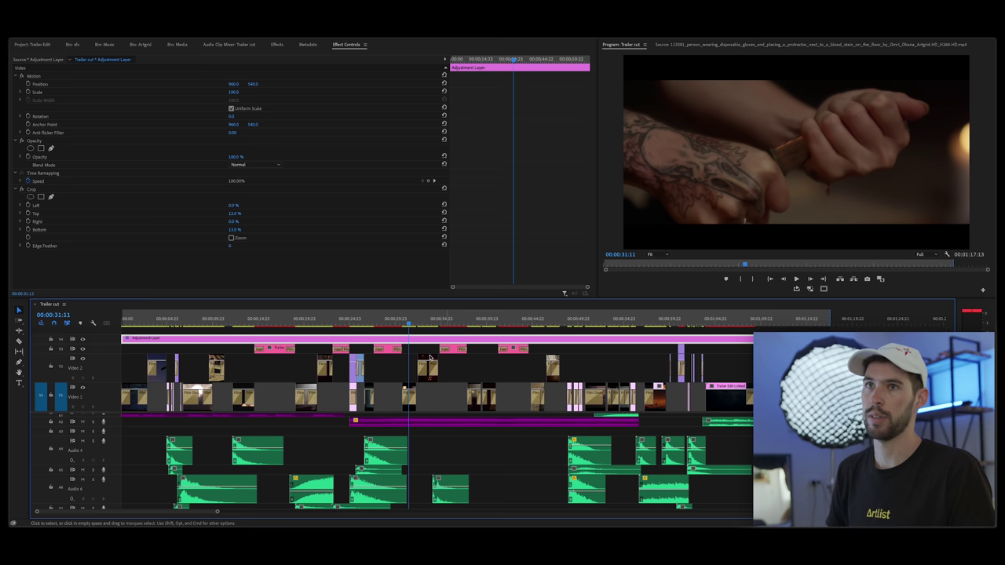
Create a second adjustment layer at 1920 x 1080 and 23.976 fps and lay it above the cropped one along the trailer.
click(43, 47)
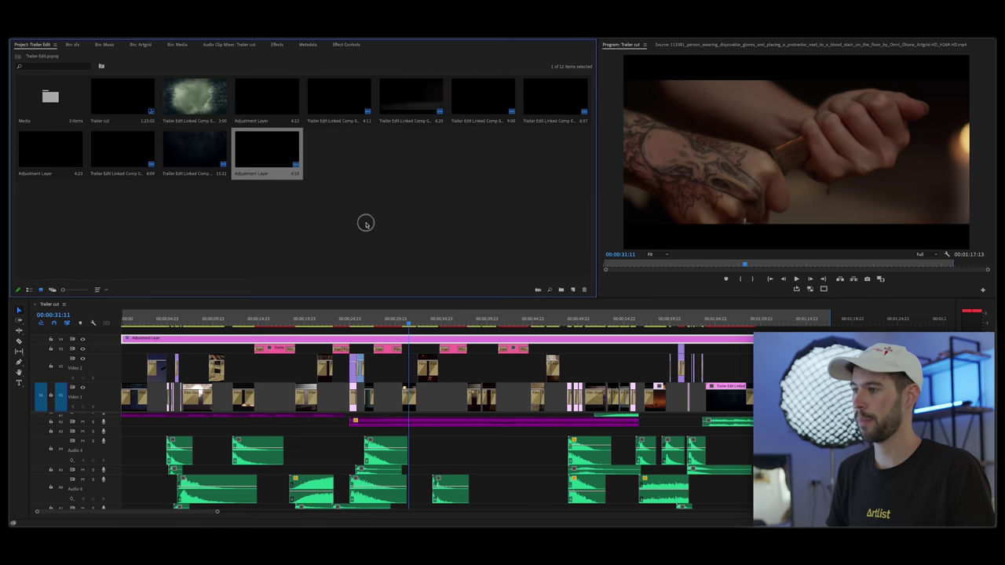
click(572, 289)
click(591, 326)
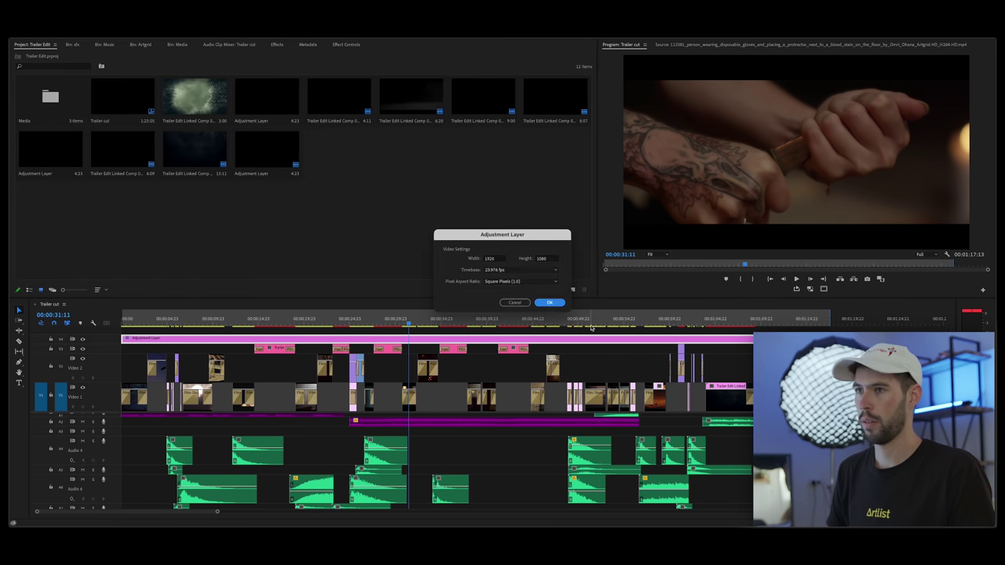
click(552, 302)
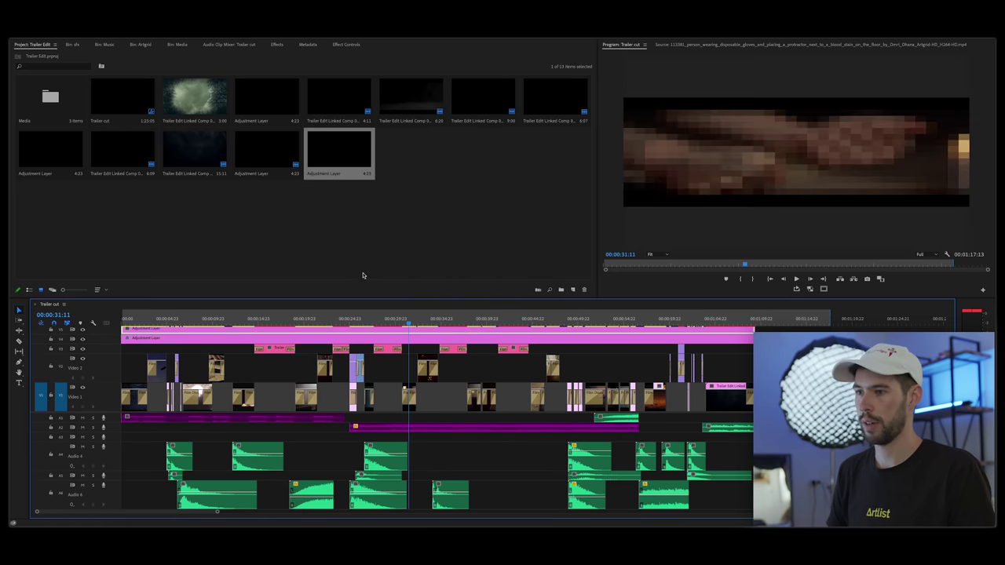
Lower the new adjustment layer's Lumetri contrast to -100 and its saturation to about 62.
key(alt+shift+4)
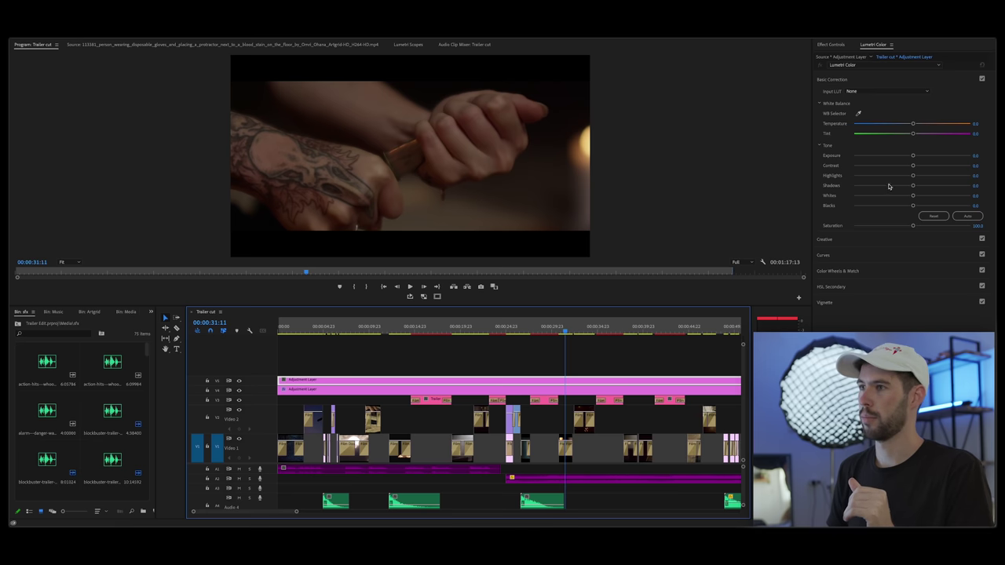
drag(893, 165, 853, 166)
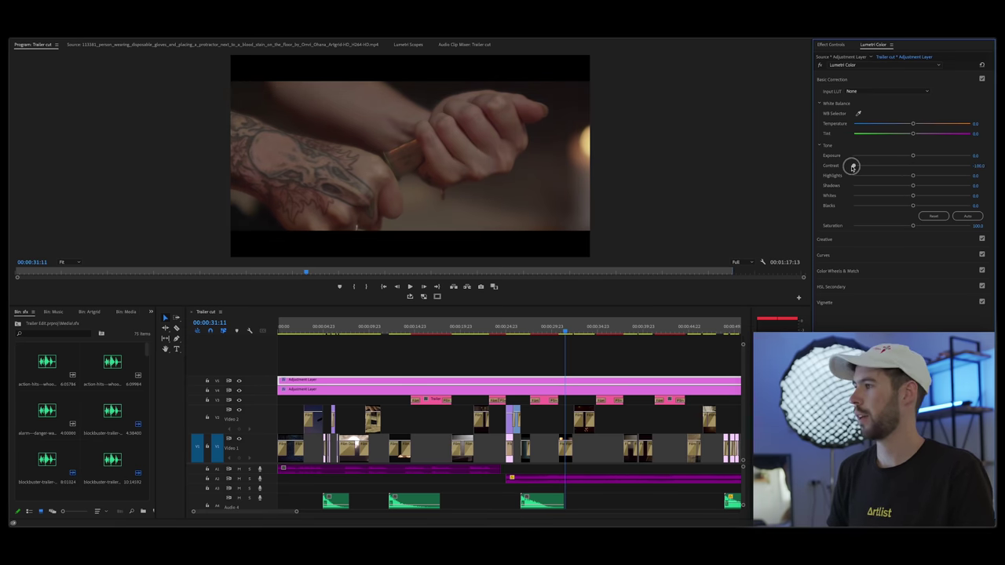
drag(910, 227, 890, 225)
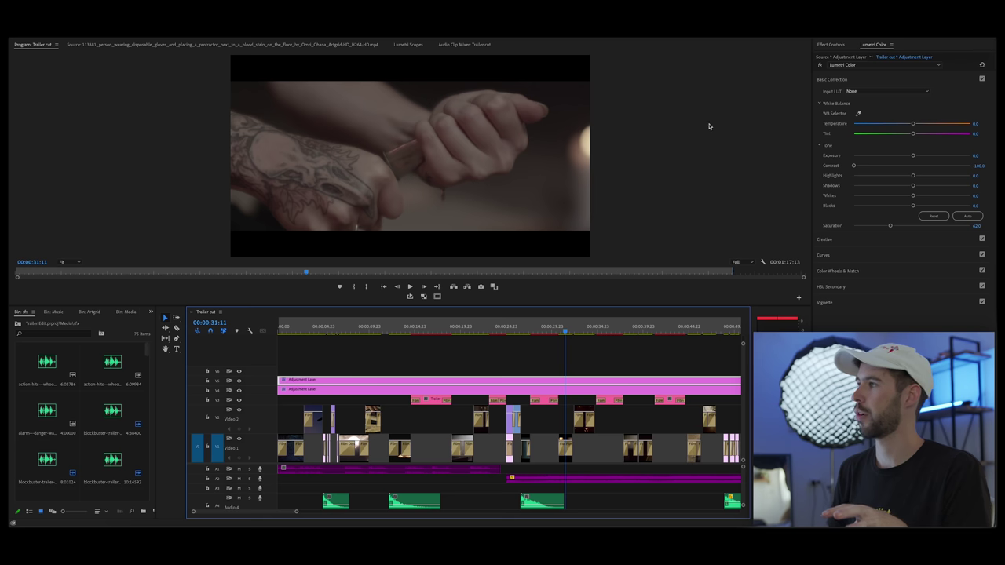
Add another Lumetri Color effect to the upper adjustment layer, browse its creative looks and apply SL BLUE INTENSE.
click(867, 66)
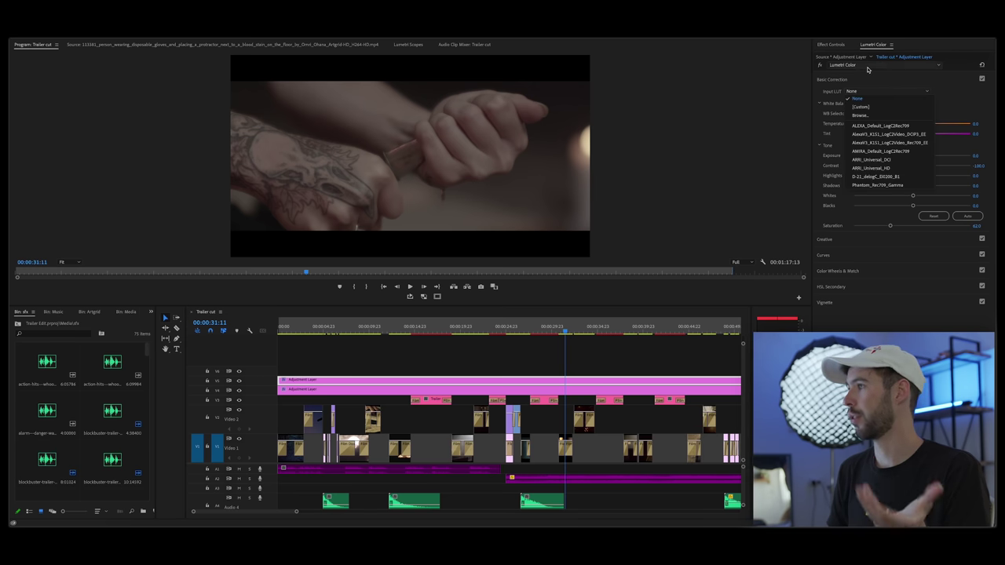
click(838, 99)
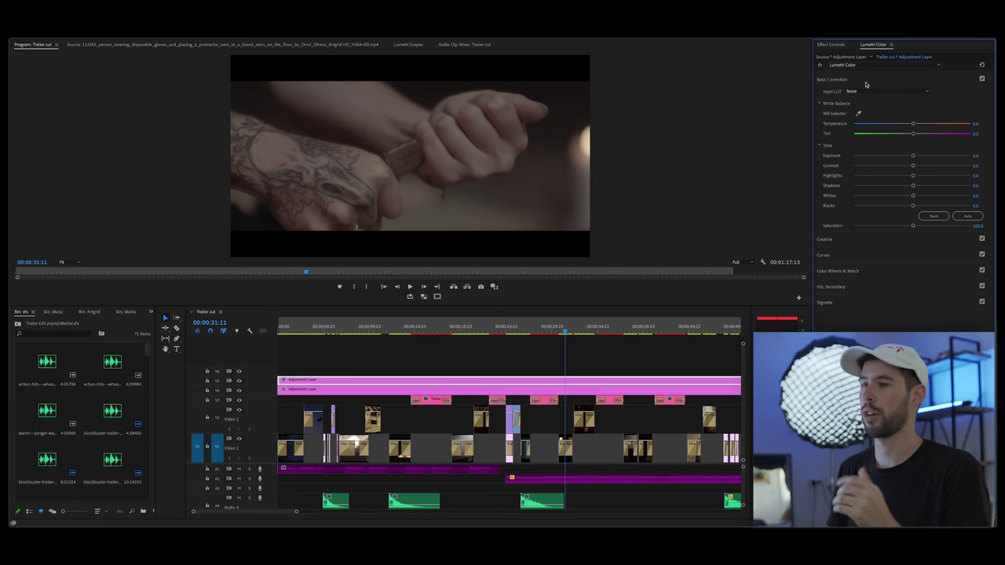
click(834, 81)
click(833, 95)
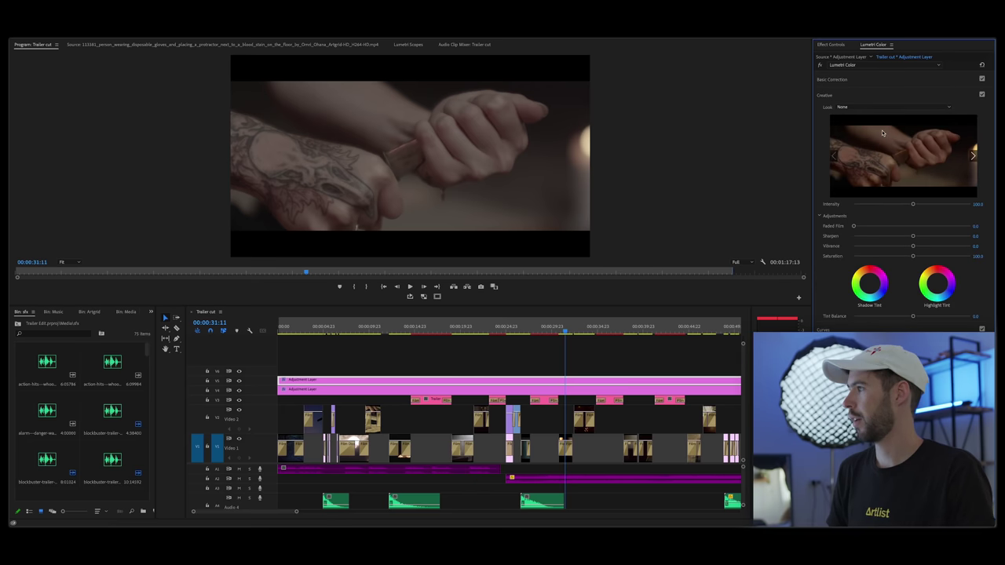
click(972, 156)
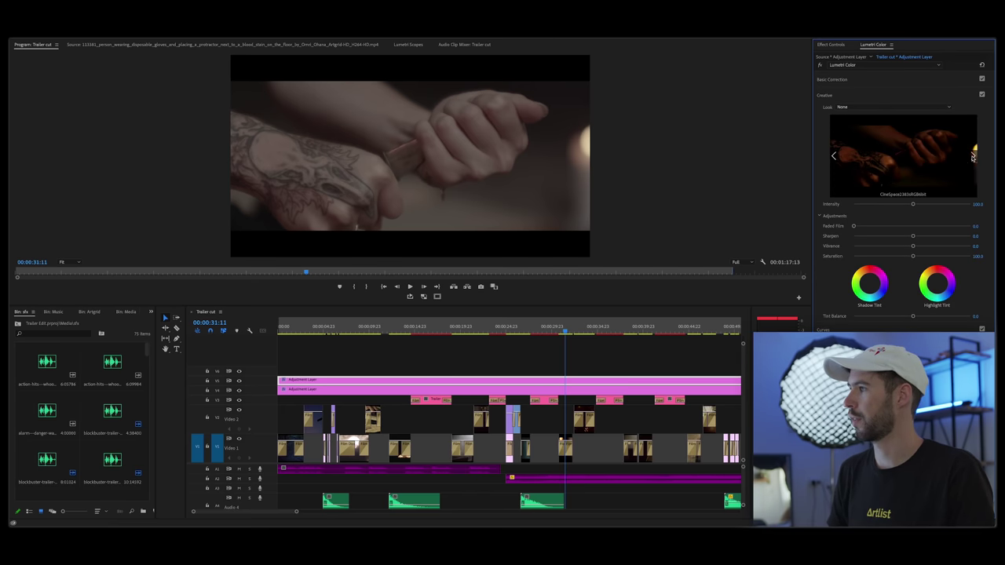
click(972, 156)
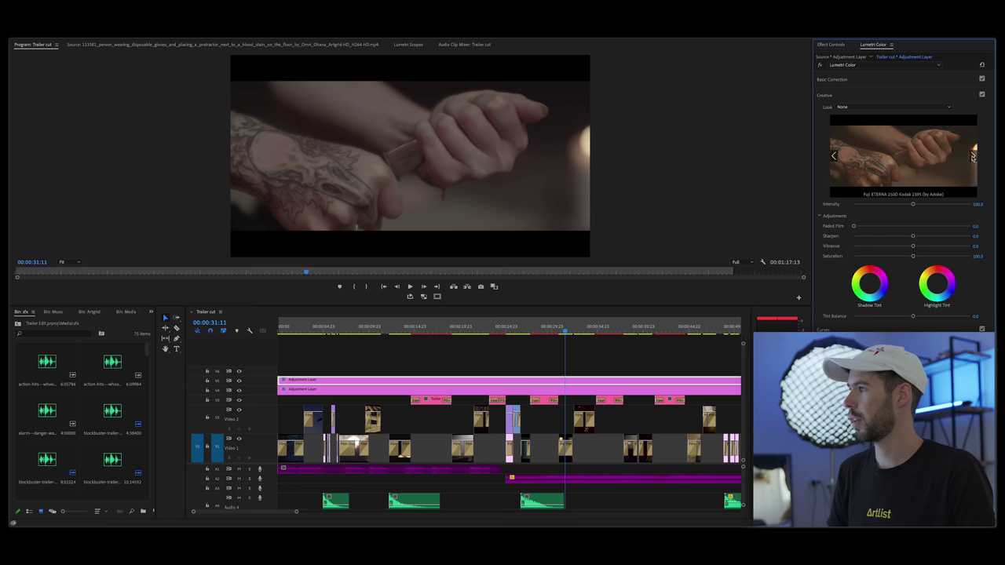
click(972, 156)
click(972, 156)
click(972, 156)
click(972, 156)
click(895, 168)
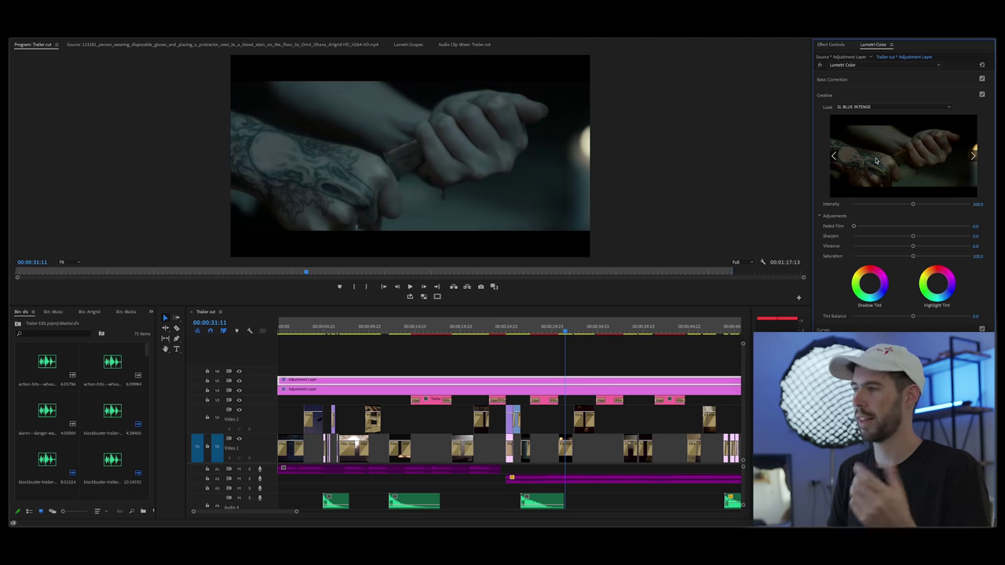